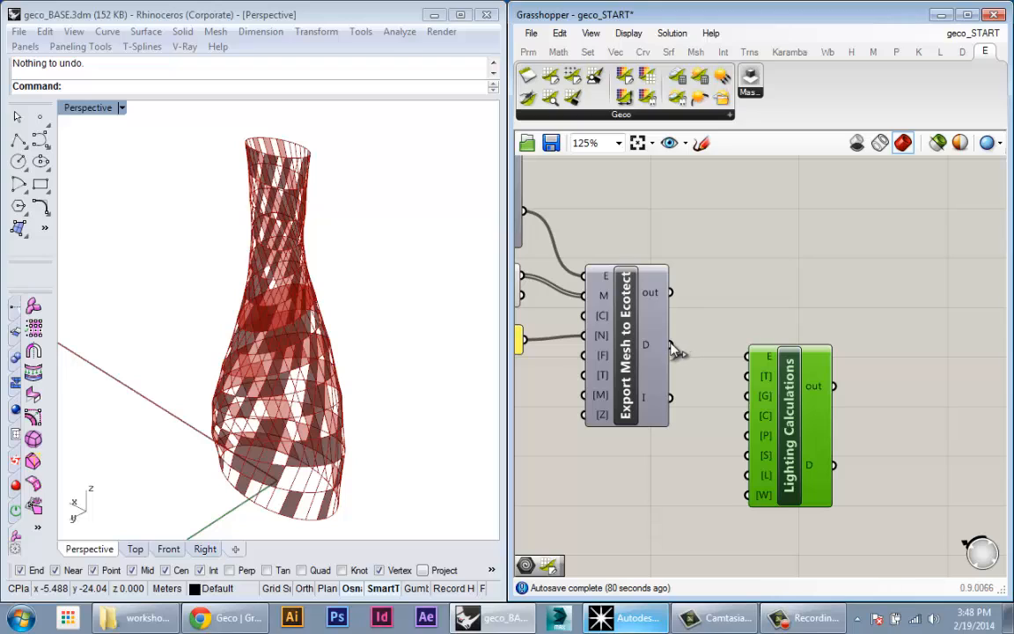
# Step: Wire Export Mesh to Ecotect's D output into Lighting Calculations' E input
pyautogui.moveTo(670, 344); pyautogui.dragTo(748, 356)
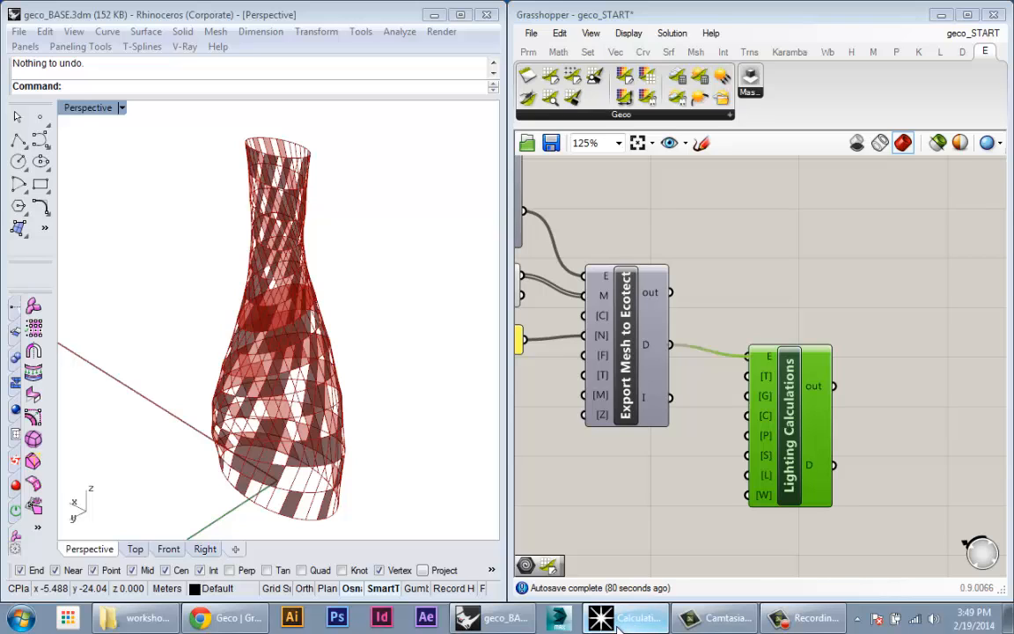
# Step: Check the exported mesh in Ecotect, then minimize Ecotect back to Grasshopper
pyautogui.click(605, 558)
pyautogui.scroll(-1, 607, 559)
pyautogui.moveTo(662, 558); pyautogui.dragTo(631, 524, button='right')
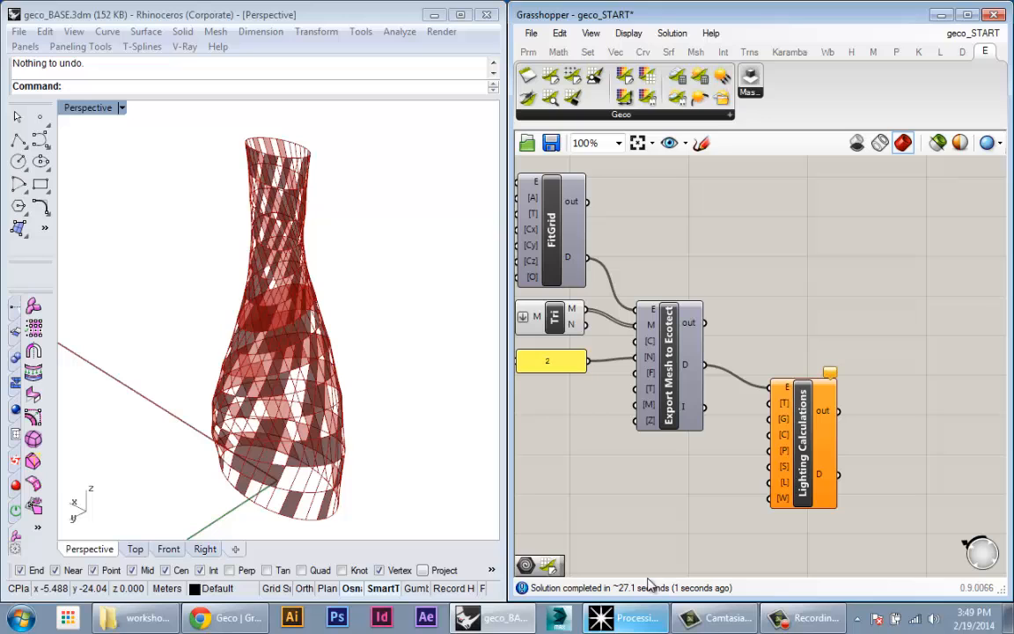
pyautogui.click(616, 621)
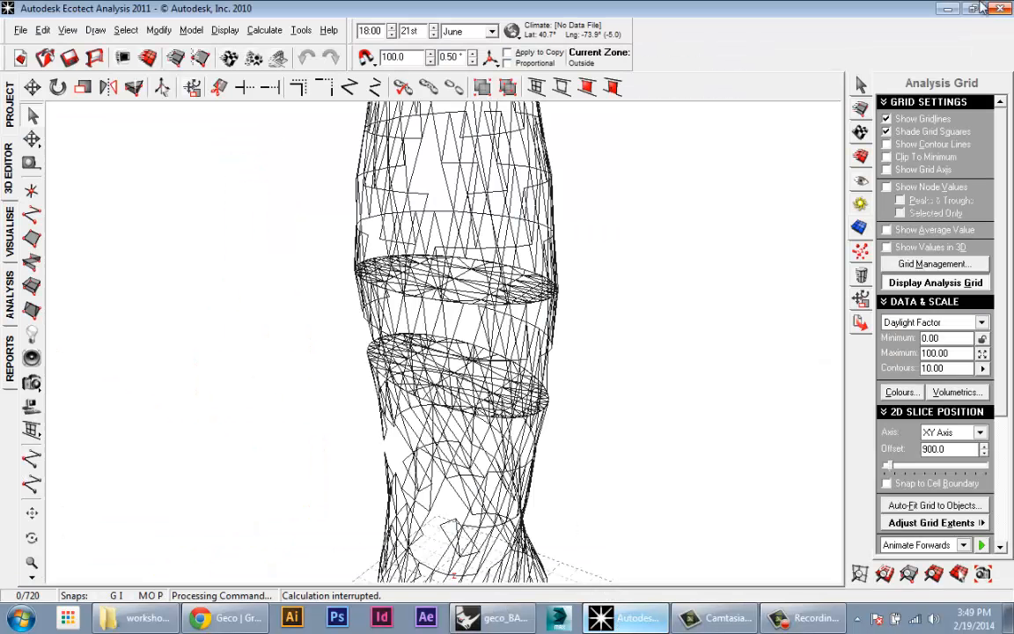
pyautogui.click(948, 9)
# Step: Flip the export Toggle and reposition Lighting Calculations so its warning clears
pyautogui.moveTo(787, 433); pyautogui.dragTo(802, 359, button='right')
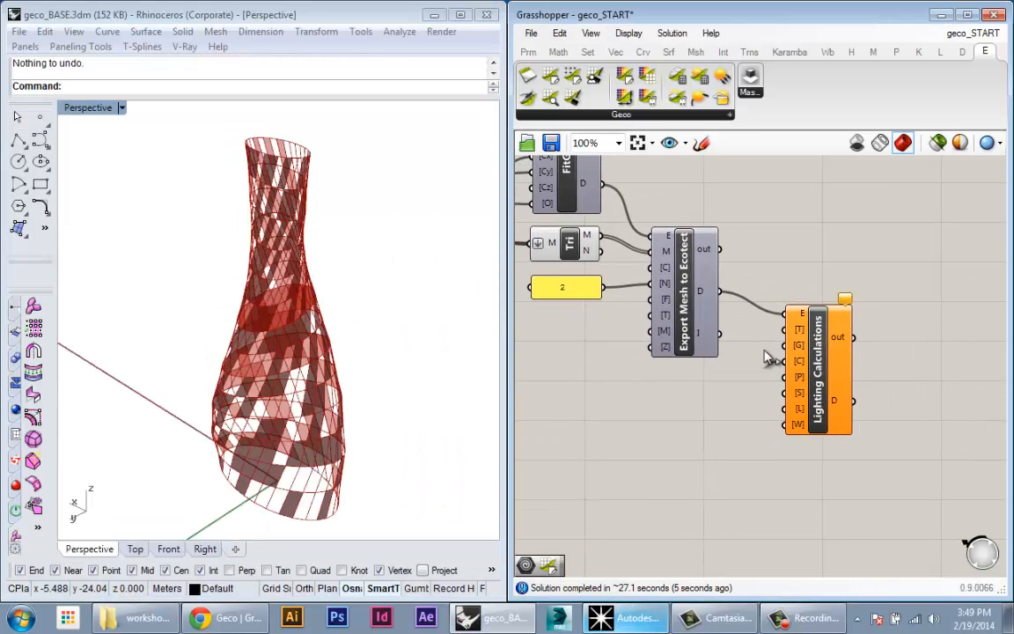
pyautogui.moveTo(705, 243); pyautogui.dragTo(851, 386, button='right')
pyautogui.scroll(-2, 852, 438)
pyautogui.moveTo(749, 294); pyautogui.dragTo(775, 300, button='right')
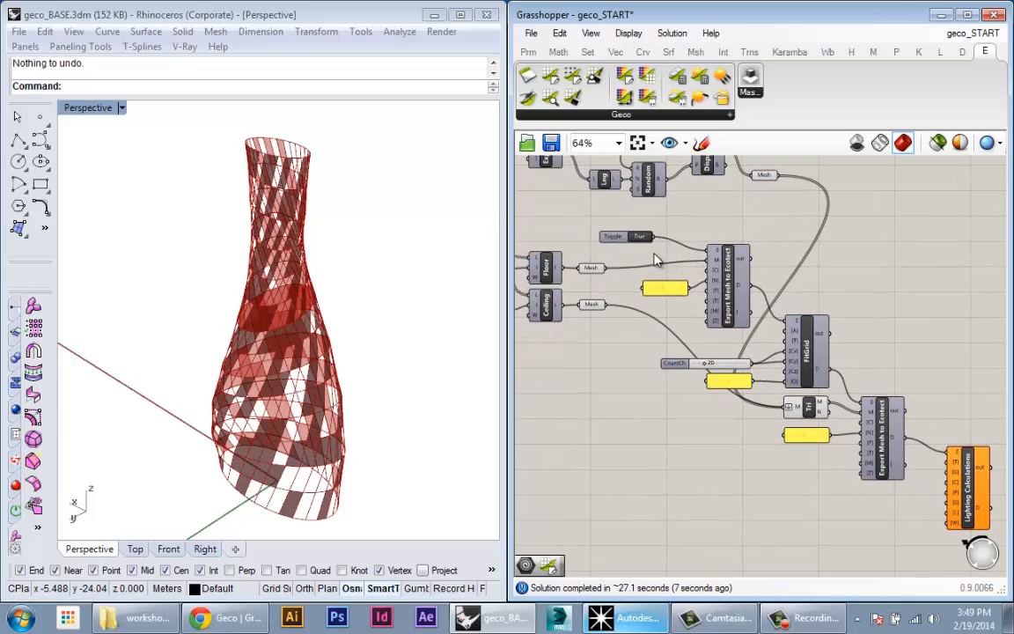
pyautogui.doubleClick(637, 237)
pyautogui.moveTo(786, 399); pyautogui.dragTo(651, 315, button='right')
pyautogui.scroll(2, 831, 416)
pyautogui.moveTo(846, 411); pyautogui.dragTo(834, 426)
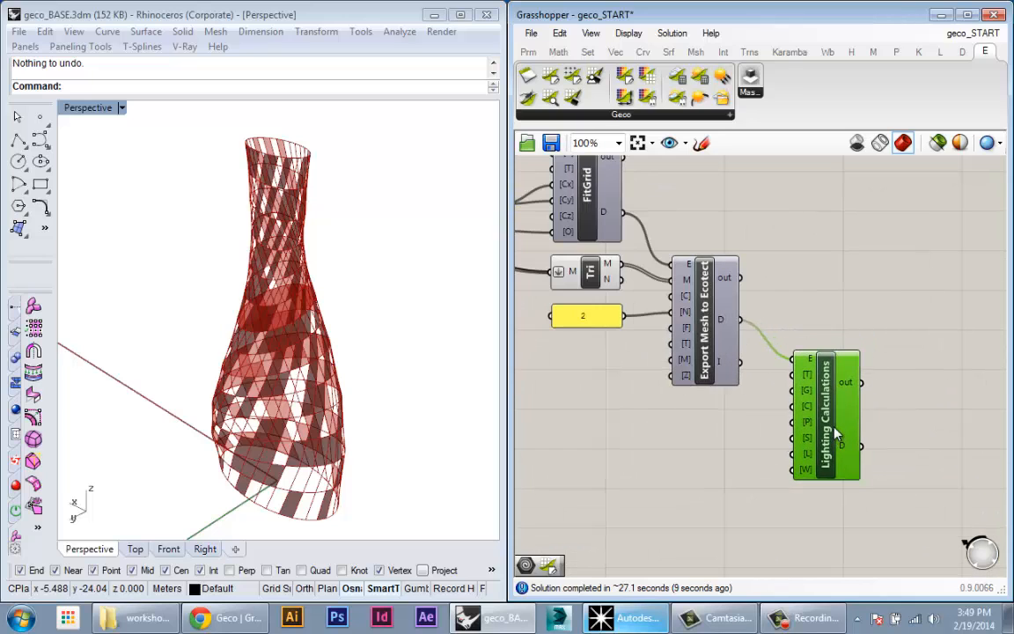
pyautogui.scroll(-1, 836, 432)
pyautogui.scroll(2, 836, 431)
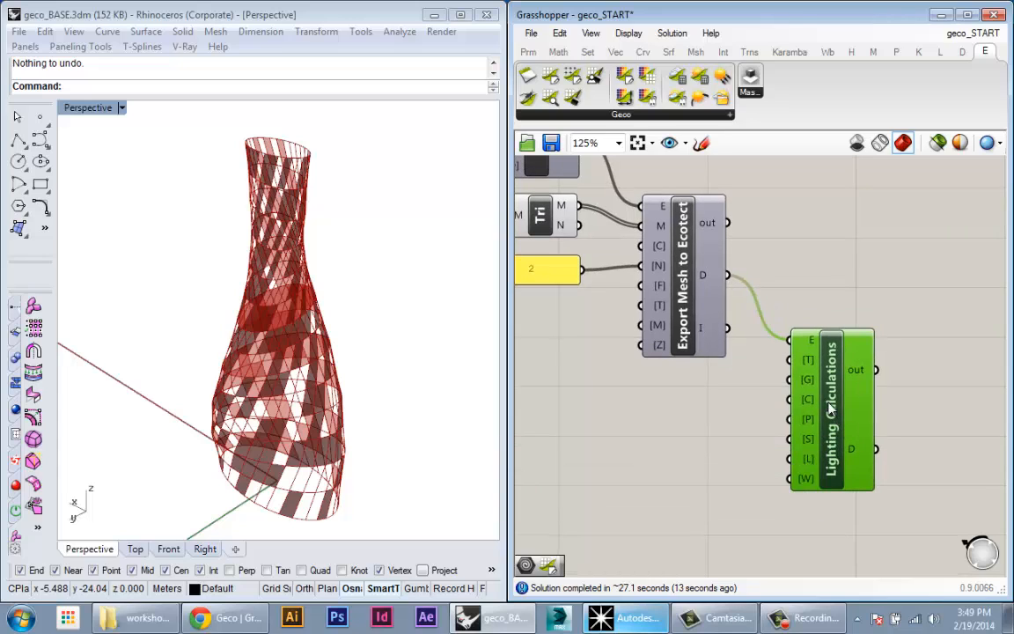
pyautogui.moveTo(808, 366)
# Step: Paste a copy of the 2 panel beside the Precision input and change its value to 4
pyautogui.click(543, 270)
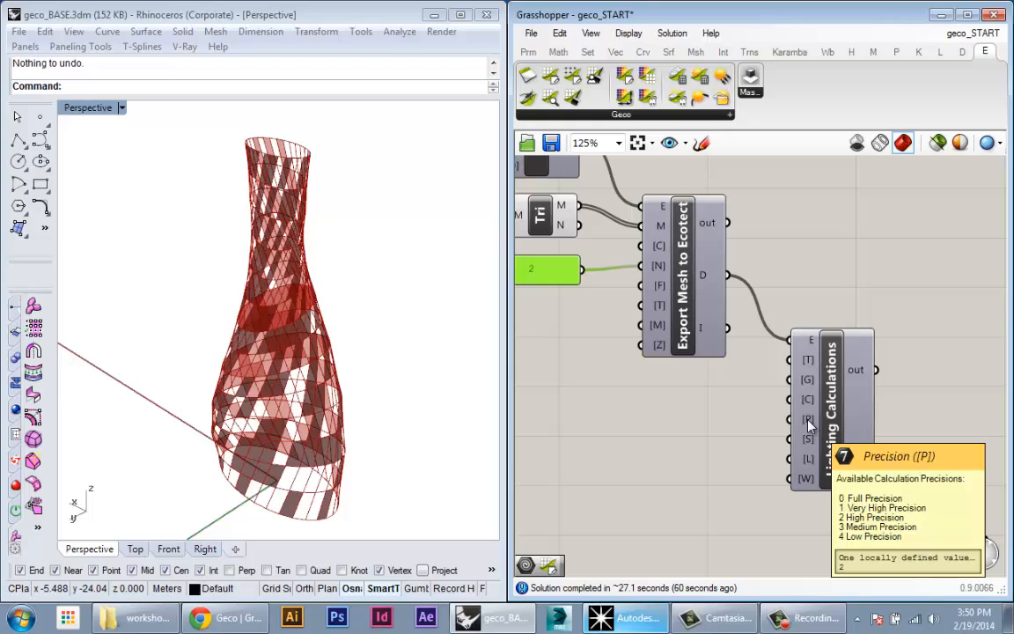
pyautogui.hotkey('ctrl', 'v')
pyautogui.moveTo(604, 312); pyautogui.dragTo(805, 427)
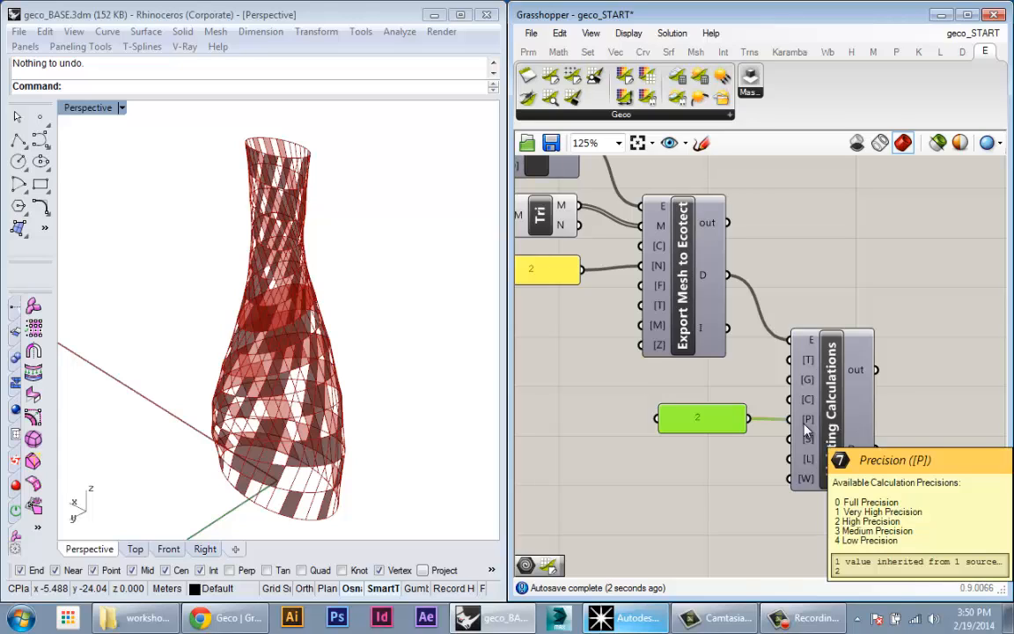
pyautogui.moveTo(720, 418); pyautogui.dragTo(727, 421)
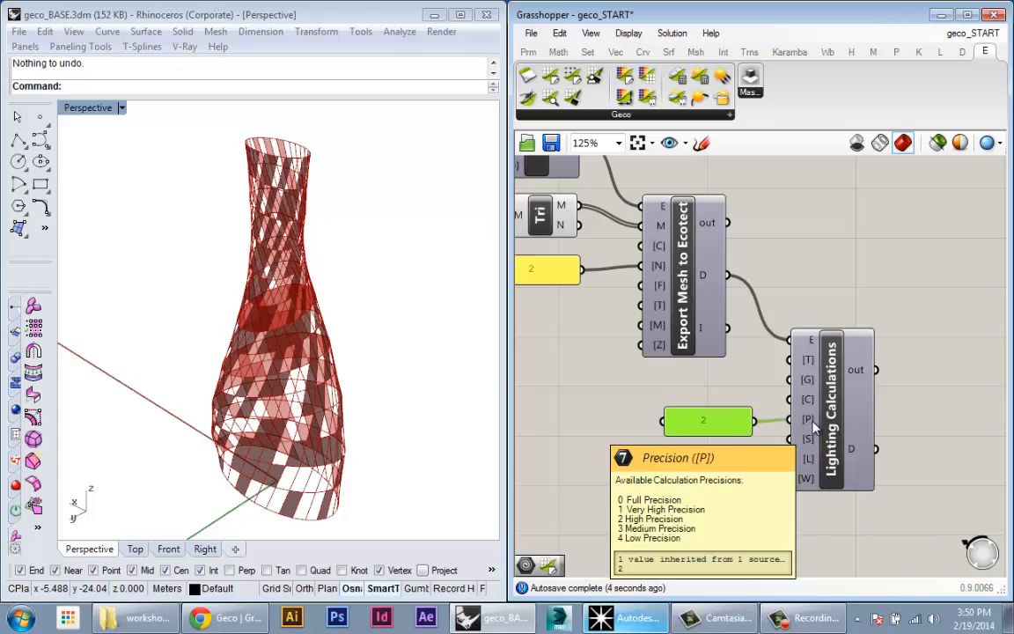
pyautogui.doubleClick(731, 419)
pyautogui.write('4')
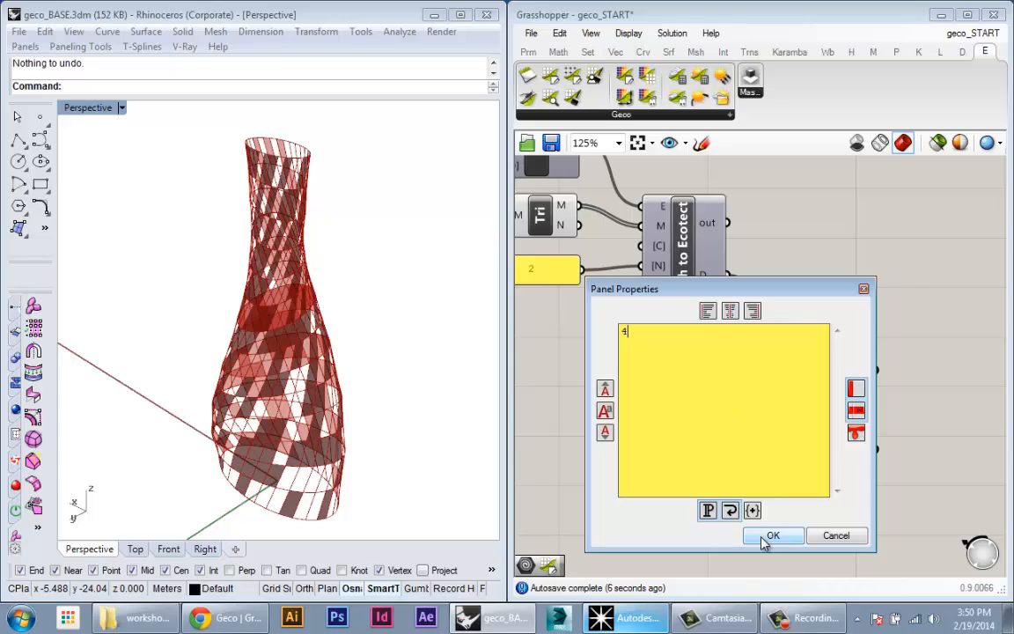
pyautogui.click(766, 536)
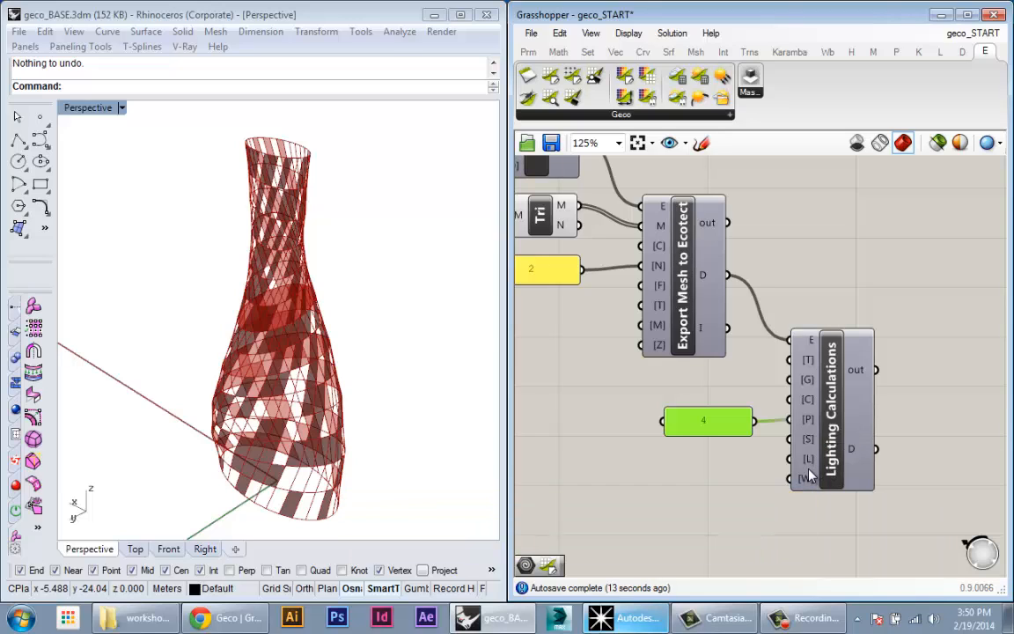
# Step: Shift the 4 panel slightly to the left
pyautogui.moveTo(771, 399); pyautogui.dragTo(758, 398, button='right')
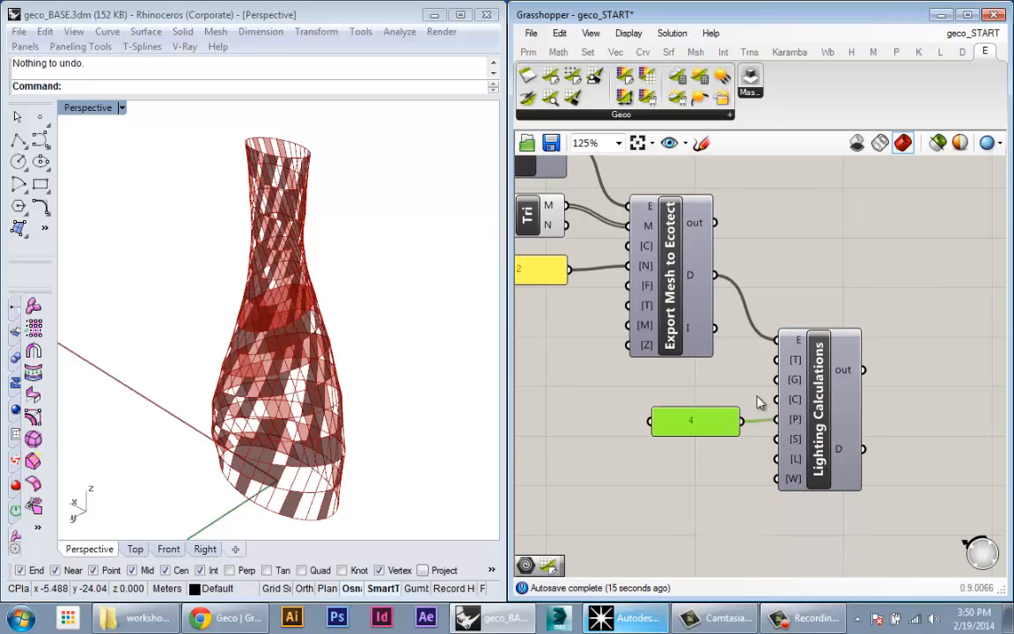
pyautogui.click(757, 399)
pyautogui.moveTo(712, 424); pyautogui.dragTo(698, 429)
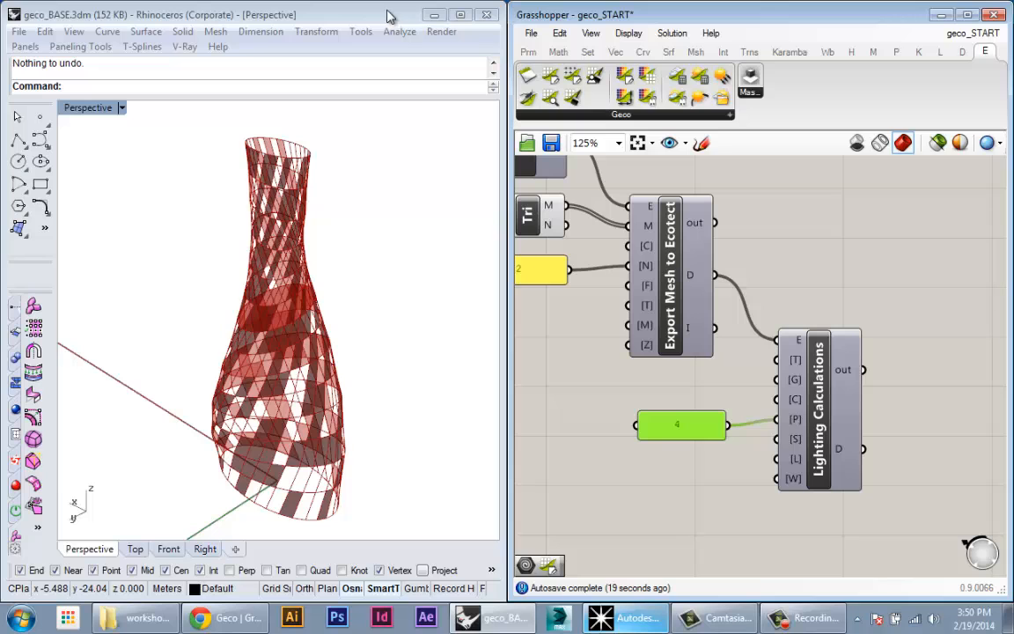
# Step: Survey the whole definition and shrink Rhino into a smaller floating window
pyautogui.scroll(-2, 719, 355)
pyautogui.moveTo(719, 355); pyautogui.dragTo(831, 438, button='right')
pyautogui.moveTo(588, 184); pyautogui.dragTo(649, 263, button='right')
pyautogui.moveTo(601, 237); pyautogui.dragTo(636, 343, button='right')
pyautogui.scroll(-1, 636, 343)
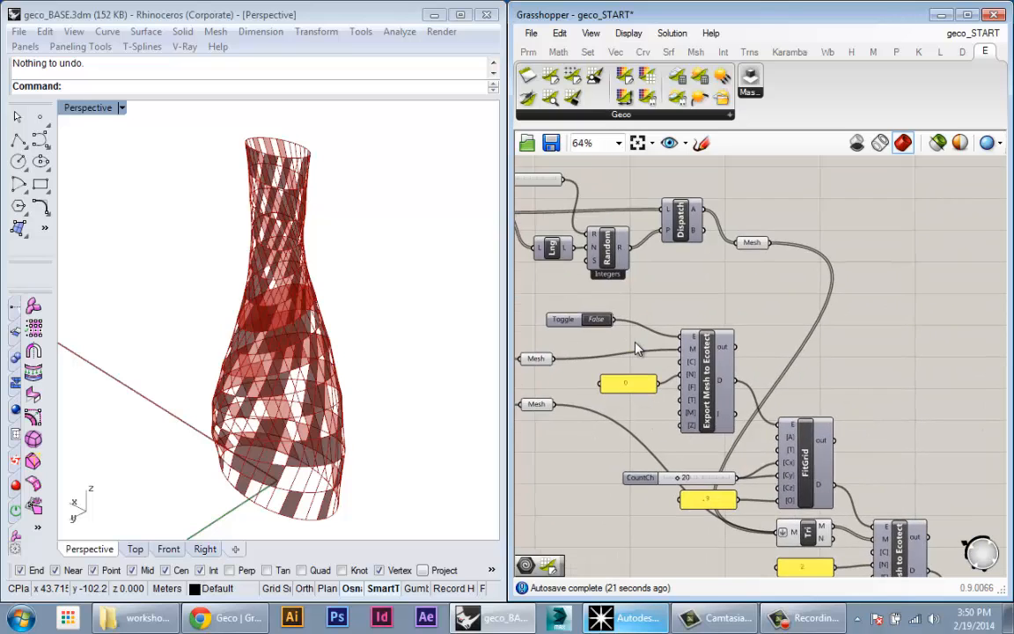
pyautogui.scroll(-1, 636, 343)
pyautogui.moveTo(696, 458); pyautogui.dragTo(678, 355, button='right')
pyautogui.scroll(1, 673, 386)
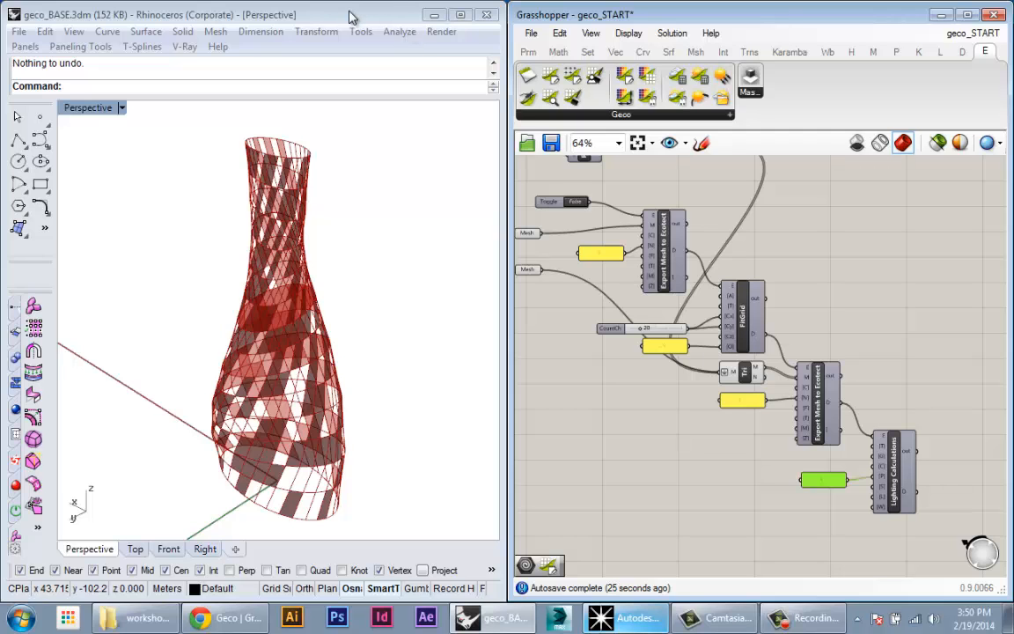
pyautogui.moveTo(350, 16); pyautogui.dragTo(650, 254)
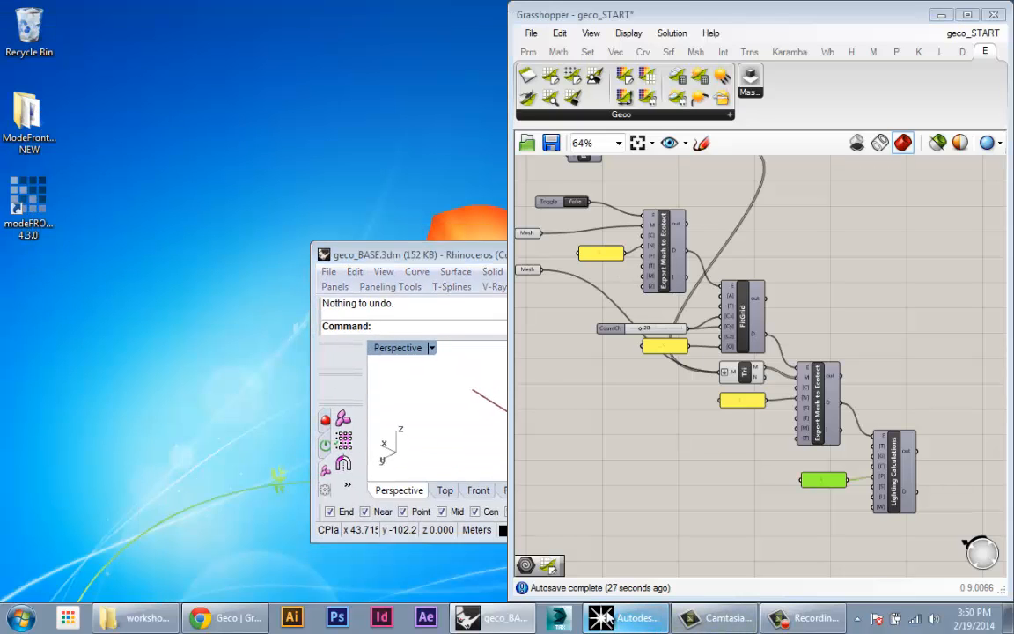
# Step: Dock Ecotect to the left half of the screen and tuck Rhino behind Grasshopper
pyautogui.click(606, 615)
pyautogui.moveTo(866, 11); pyautogui.dragTo(0, 142)
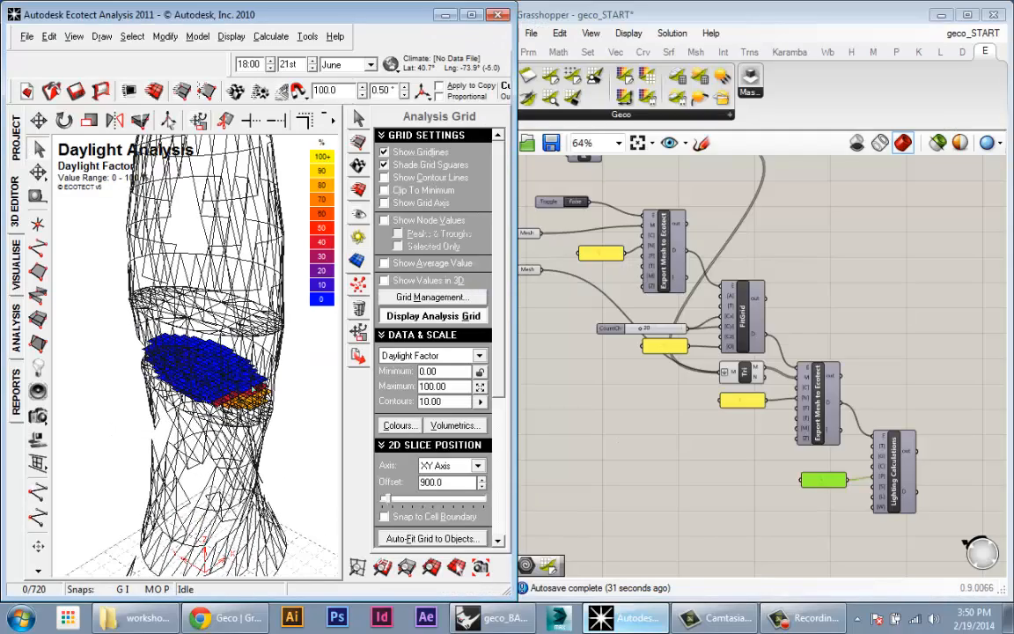
pyautogui.click(497, 618)
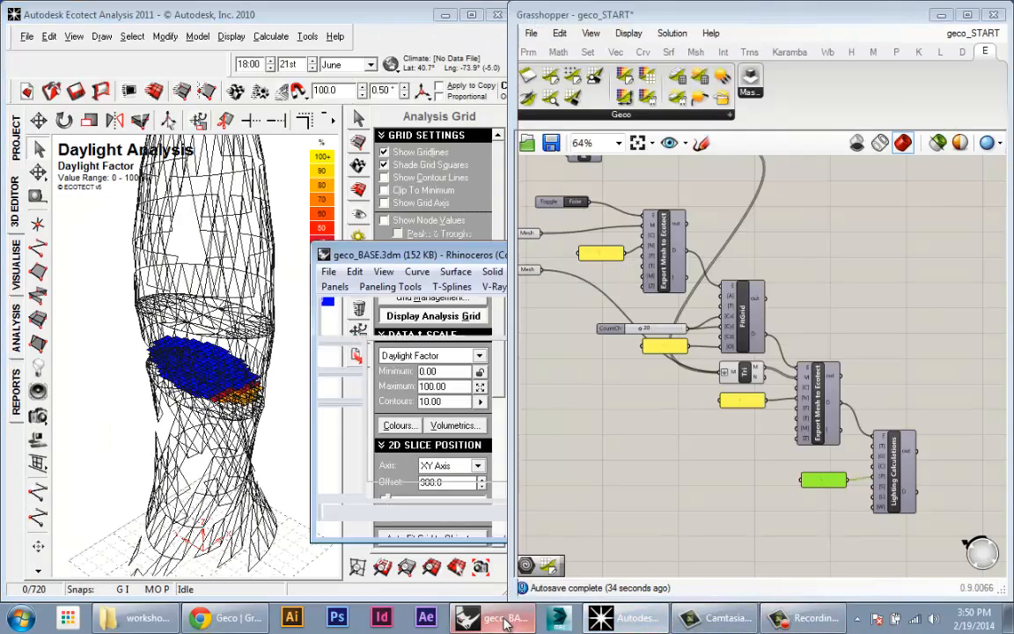
pyautogui.moveTo(456, 258); pyautogui.dragTo(605, 311)
# Step: Switch the export Toggle to True to rerun the daylight analysis
pyautogui.moveTo(626, 310); pyautogui.dragTo(670, 331, button='right')
pyautogui.scroll(2, 631, 250)
pyautogui.scroll(-1, 630, 248)
pyautogui.moveTo(628, 246); pyautogui.dragTo(602, 231, button='right')
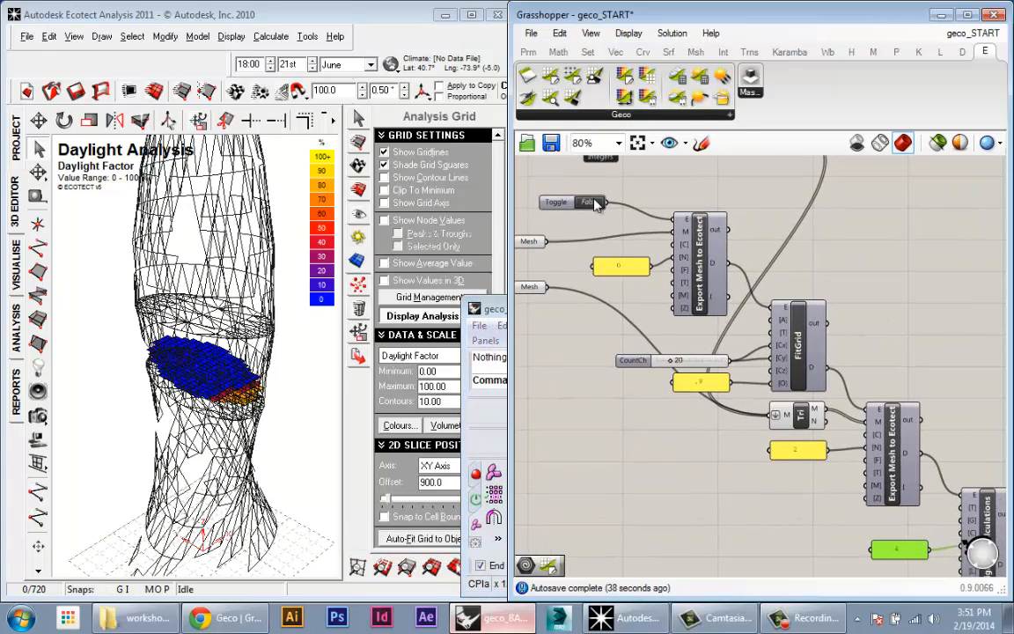
pyautogui.click(594, 203)
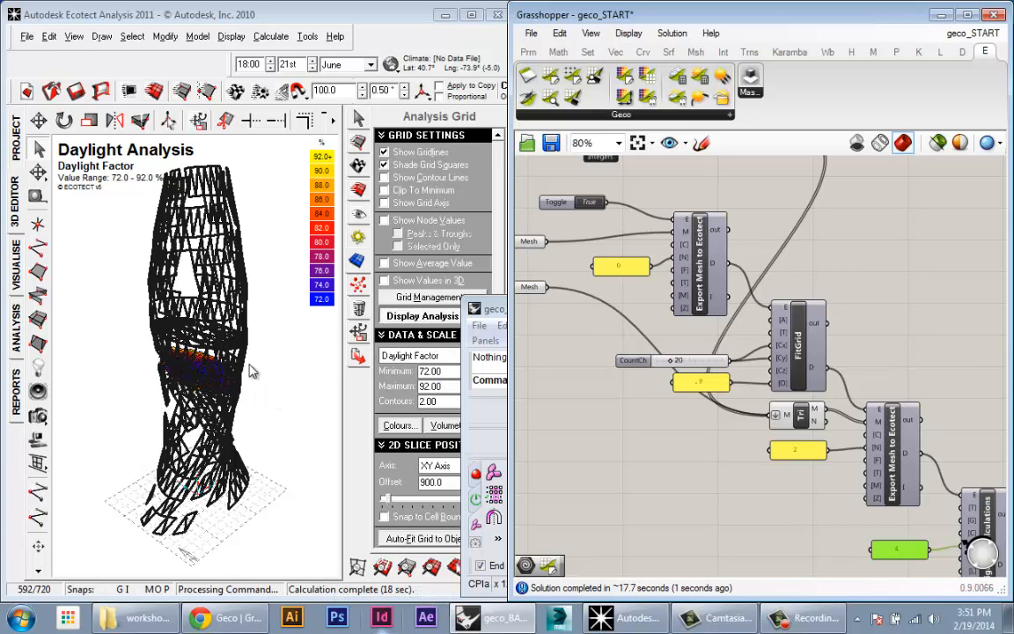
# Step: Orbit Ecotect's view to inspect the 72–92% daylight factor grid on the vase
pyautogui.scroll(5, 177, 382)
pyautogui.moveTo(177, 382); pyautogui.dragTo(363, 428, button='right')
pyautogui.moveTo(301, 431); pyautogui.dragTo(270, 452, button='right')
pyautogui.moveTo(213, 388); pyautogui.dragTo(234, 412, button='right')
# Step: Minimize Ecotect, dock Rhino's vase view on the left half, and open the Geco dropdown
pyautogui.click(445, 14)
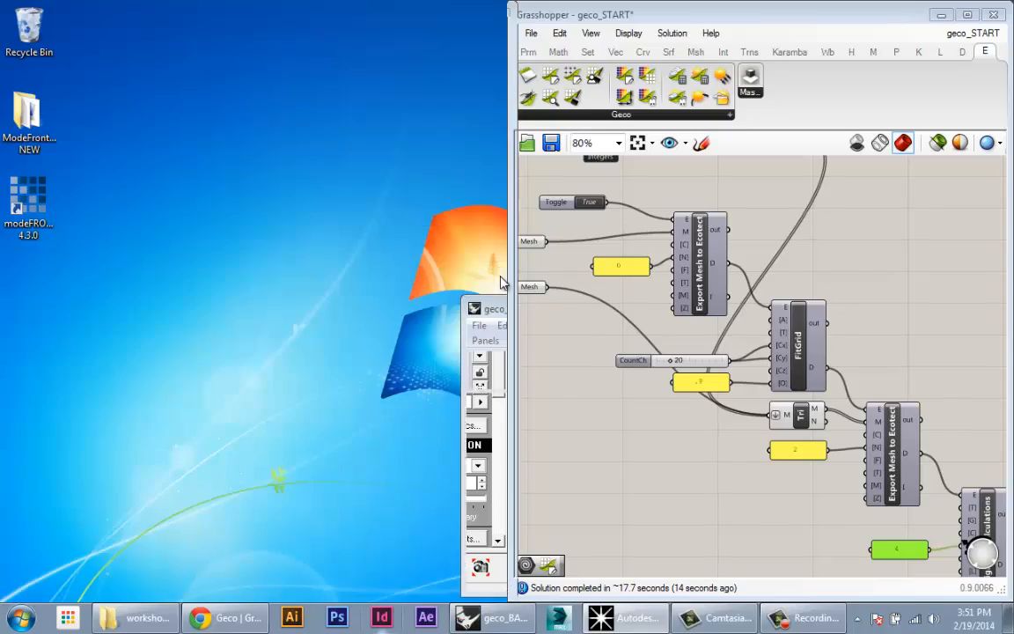
pyautogui.moveTo(500, 312); pyautogui.dragTo(0, 271)
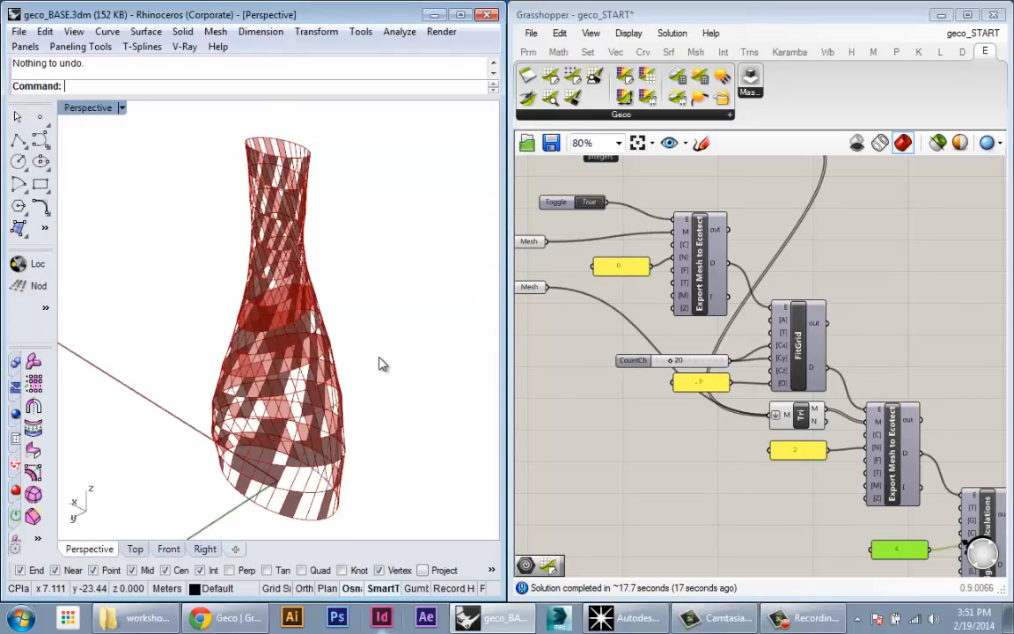
pyautogui.scroll(-3, 776, 456)
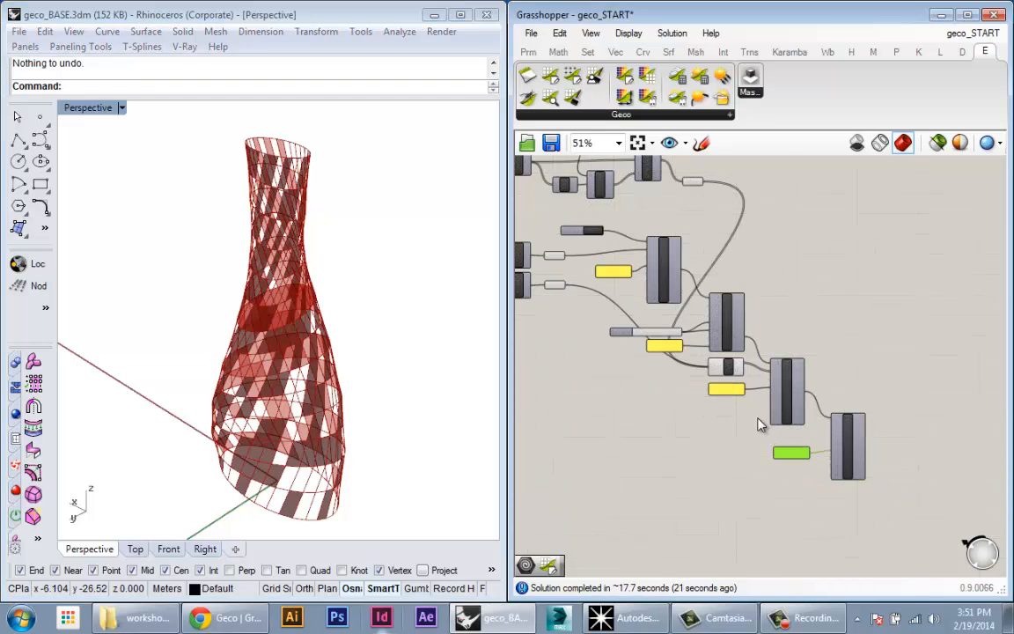
pyautogui.scroll(4, 758, 420)
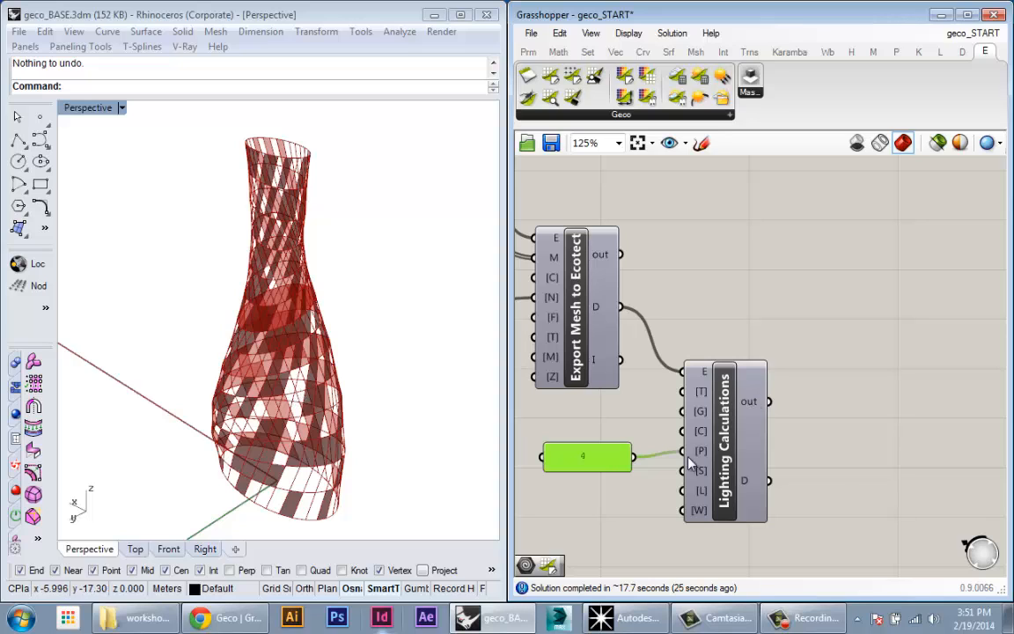
pyautogui.click(622, 114)
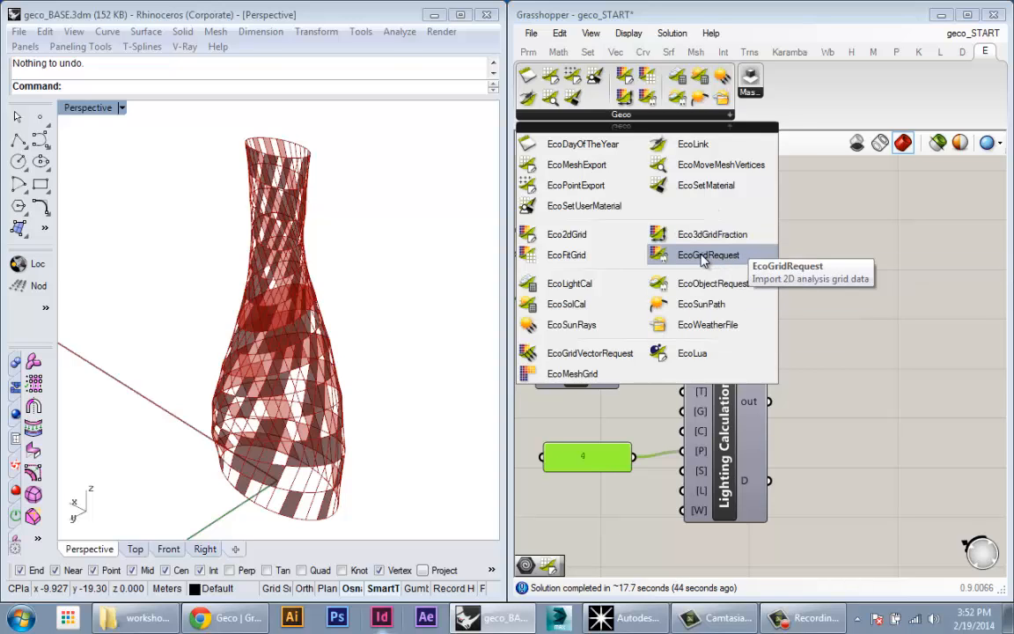
# Step: Drag an ImportAnalysisGrid (EcoGridRequest) component onto the canvas beside Lighting Calculations
pyautogui.moveTo(703, 256); pyautogui.dragTo(860, 501)
pyautogui.click(839, 317)
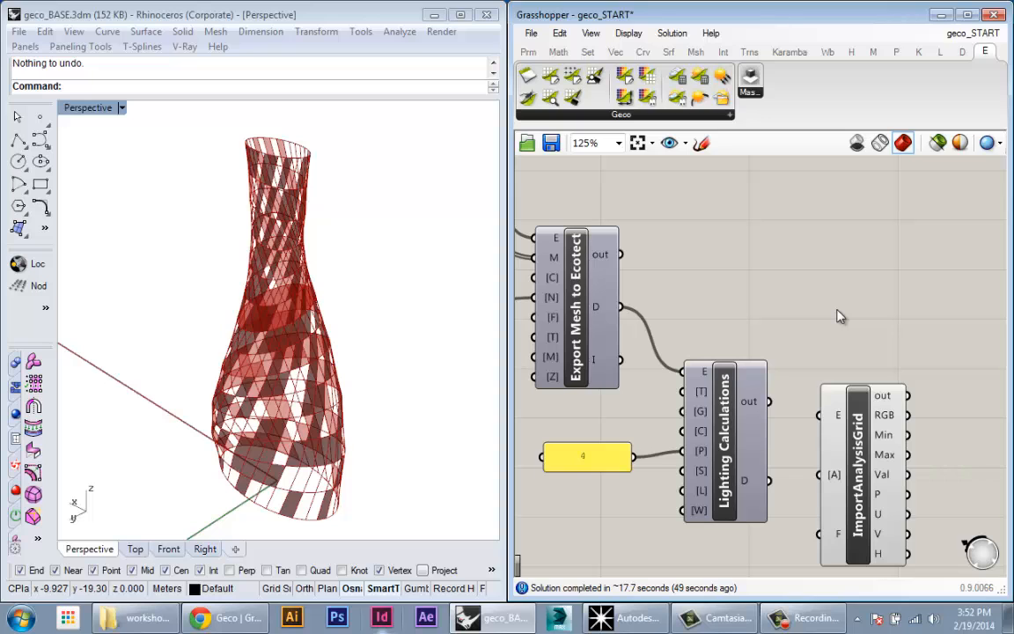
pyautogui.scroll(-7, 840, 317)
pyautogui.scroll(2, 729, 291)
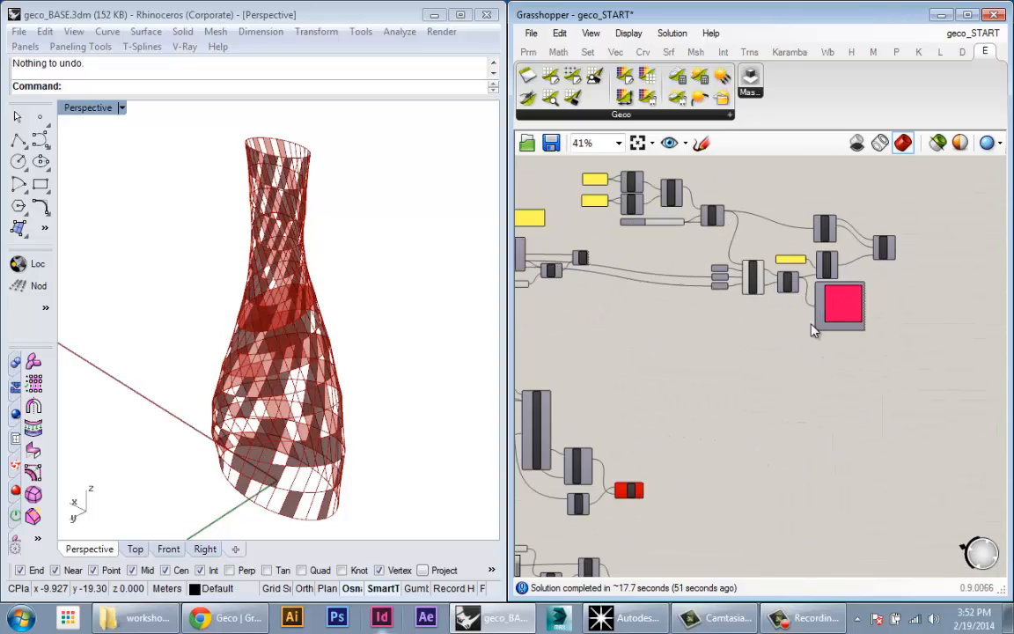
pyautogui.scroll(-3, 579, 453)
pyautogui.scroll(6, 579, 453)
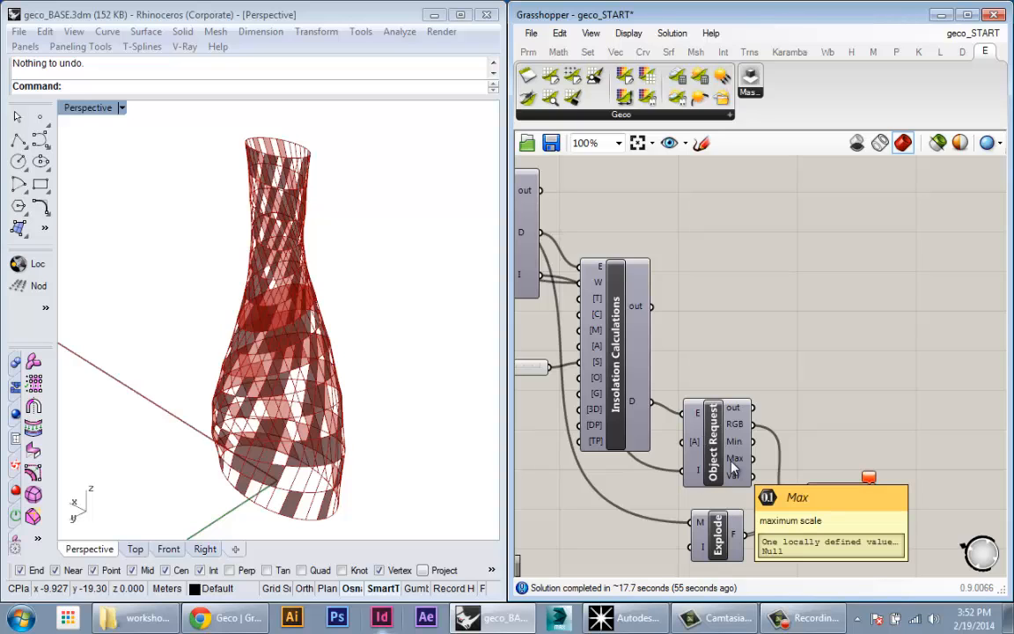
pyautogui.scroll(-7, 737, 469)
pyautogui.moveTo(845, 545); pyautogui.dragTo(815, 361, button='right')
pyautogui.scroll(7, 906, 481)
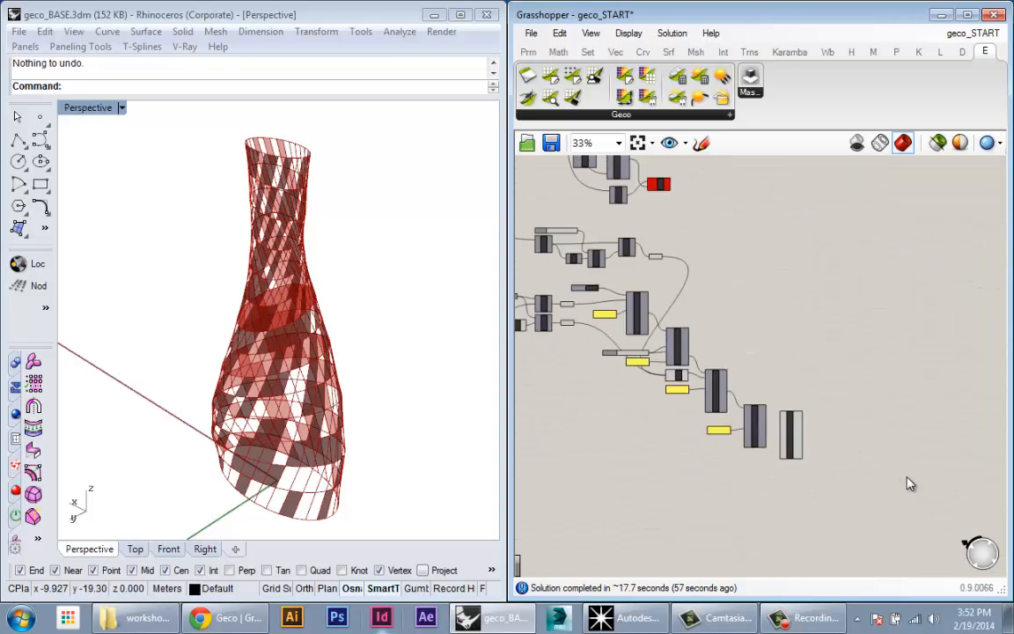
pyautogui.moveTo(810, 467); pyautogui.dragTo(788, 479, button='right')
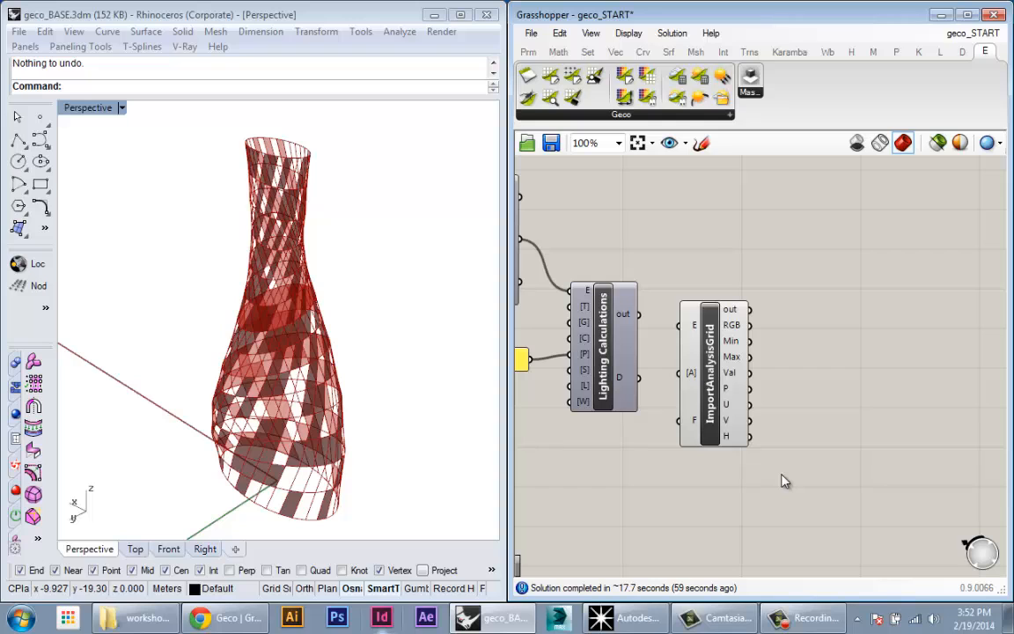
pyautogui.moveTo(778, 366); pyautogui.dragTo(954, 489, button='right')
pyautogui.scroll(-1, 951, 493)
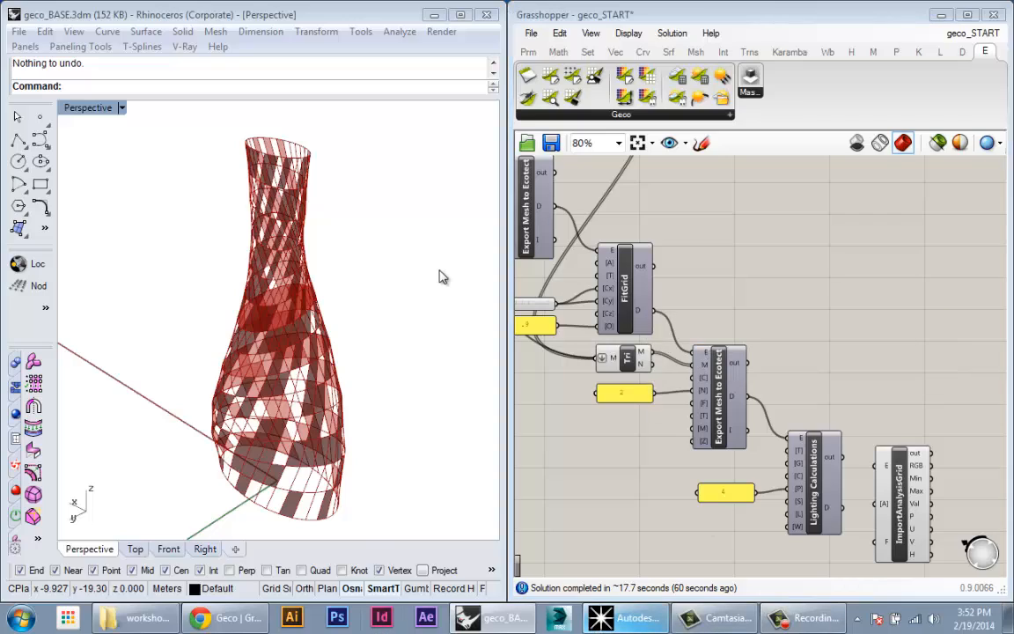
pyautogui.scroll(6, 427, 375)
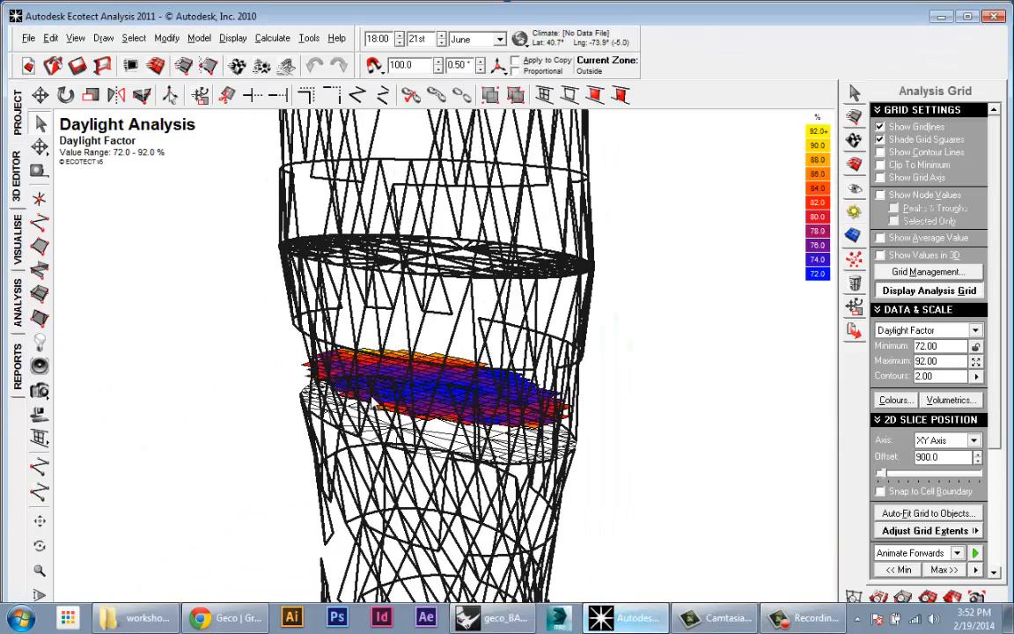
pyautogui.moveTo(398, 434)
pyautogui.mouseDown(button='right')
pyautogui.moveTo(372, 439)
pyautogui.moveTo(359, 454)
pyautogui.mouseUp(button='right')
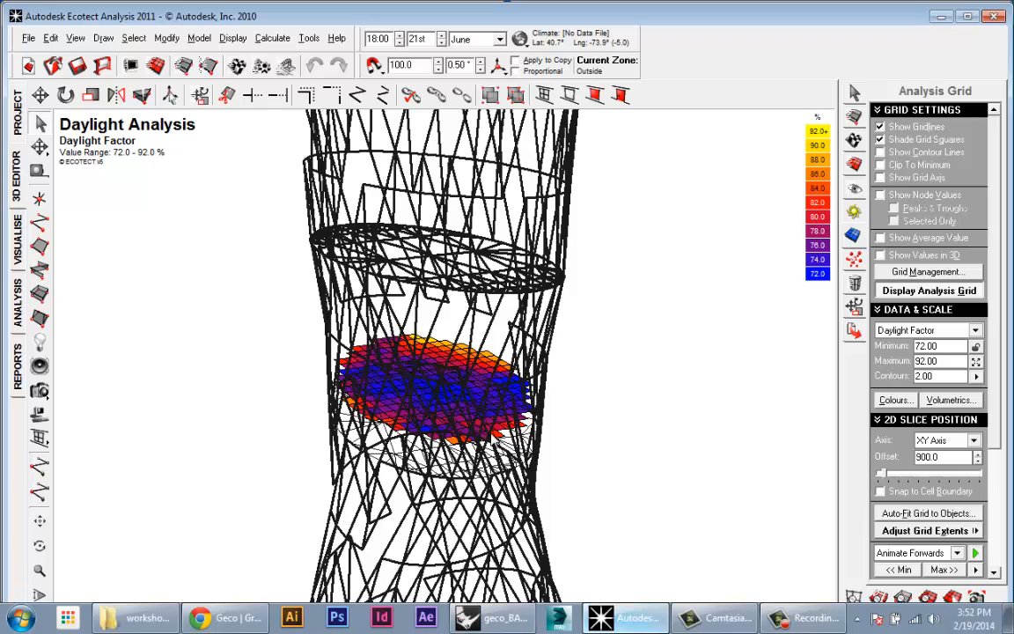
pyautogui.moveTo(402, 370)
pyautogui.mouseDown(button='right')
pyautogui.moveTo(491, 416)
pyautogui.moveTo(519, 388)
pyautogui.mouseUp(button='right')
pyautogui.moveTo(712, 617)
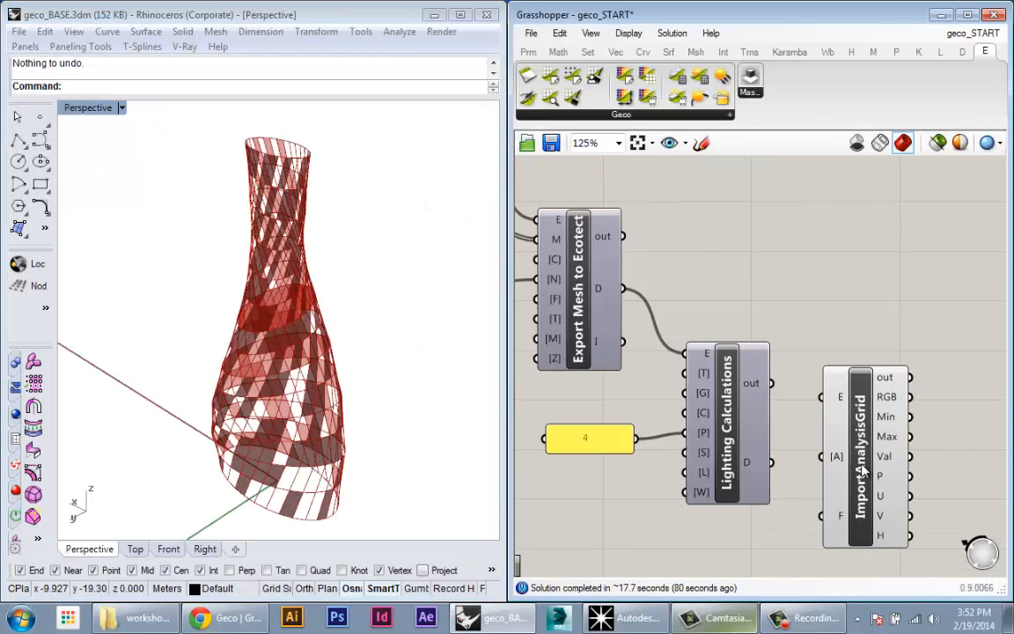
pyautogui.moveTo(858, 439); pyautogui.dragTo(869, 505)
pyautogui.moveTo(870, 503); pyautogui.dragTo(835, 412, button='right')
pyautogui.moveTo(849, 456); pyautogui.dragTo(851, 442)
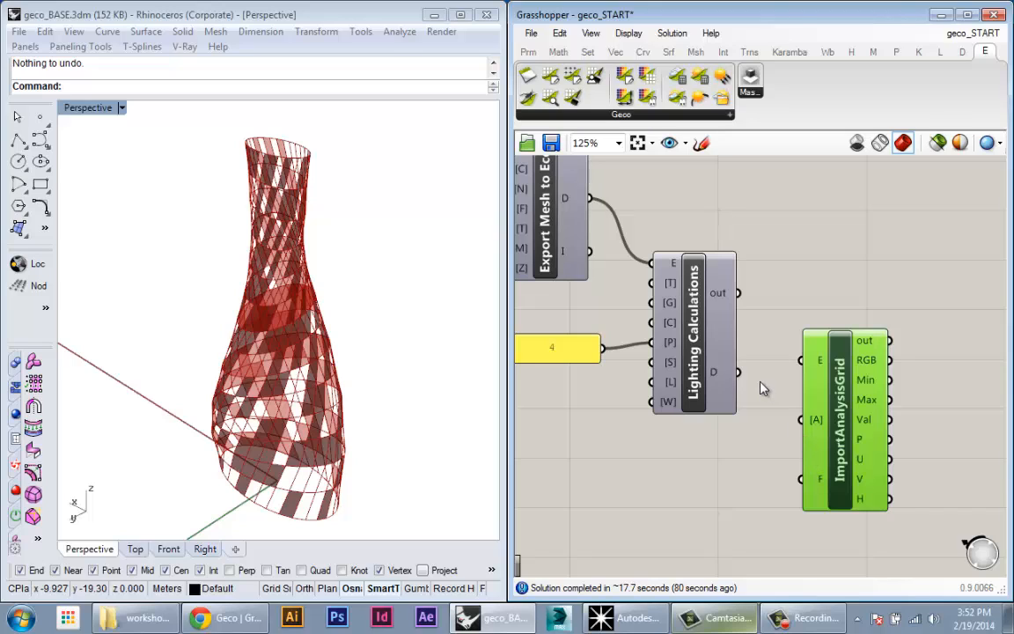
# Step: Wire Lighting Calculations' D output into ImportAnalysisGrid's E input and inspect the vase's grid points
pyautogui.moveTo(836, 360); pyautogui.dragTo(837, 410)
pyautogui.scroll(10, 288, 376)
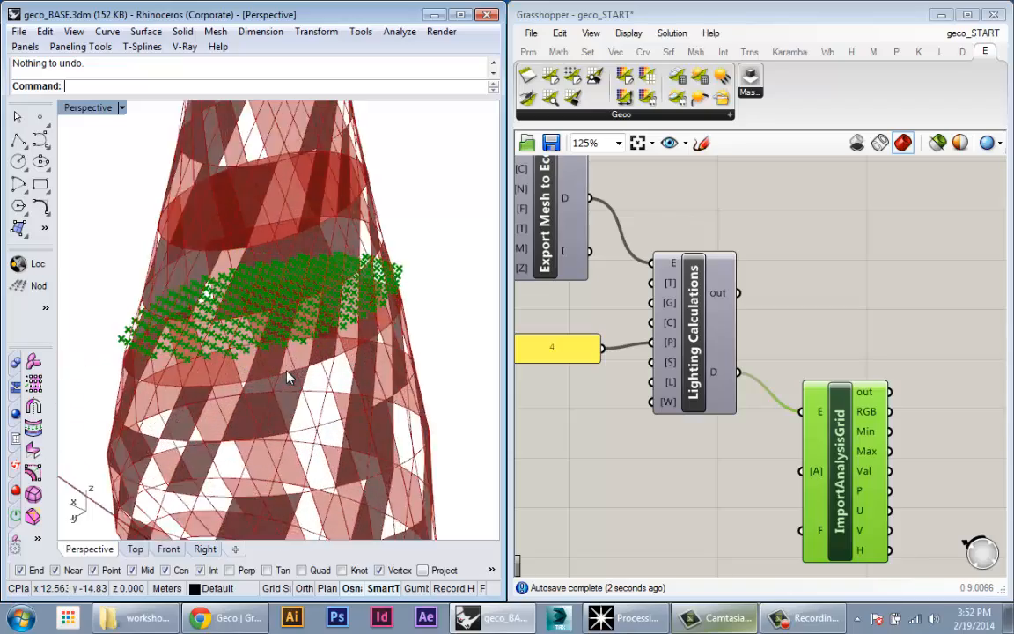
pyautogui.moveTo(289, 375); pyautogui.dragTo(379, 268, button='right')
pyautogui.scroll(-8, 338, 308)
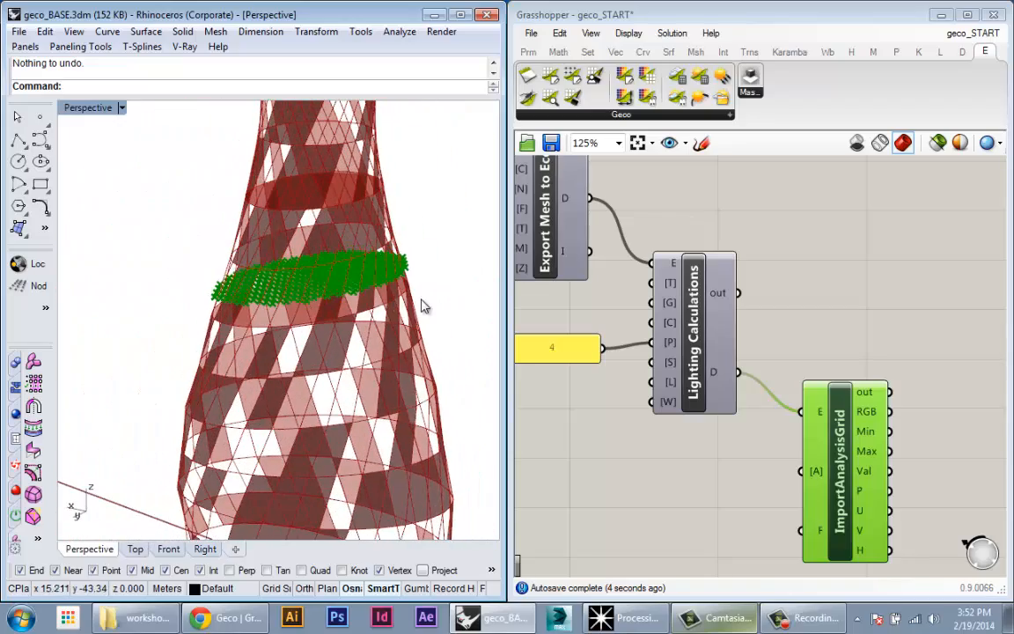
pyautogui.click(669, 447)
pyautogui.scroll(3, 358, 306)
pyautogui.moveTo(359, 306); pyautogui.dragTo(309, 303, button='right')
# Step: Reposition ImportAnalysisGrid on the canvas and open the Geco component list
pyautogui.moveTo(853, 490); pyautogui.dragTo(832, 452)
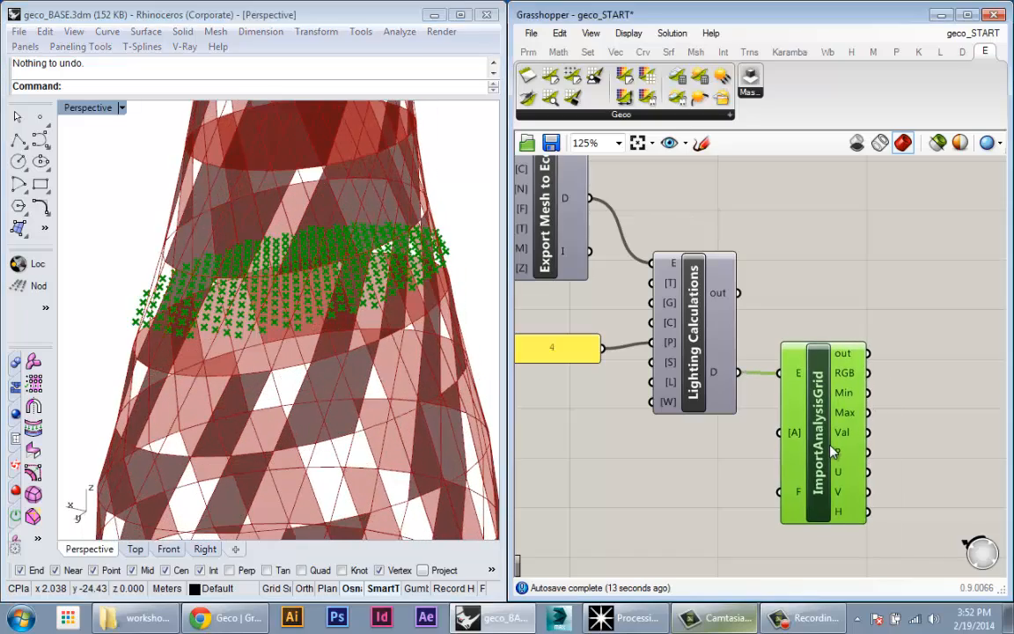
pyautogui.moveTo(230, 287); pyautogui.dragTo(268, 290, button='right')
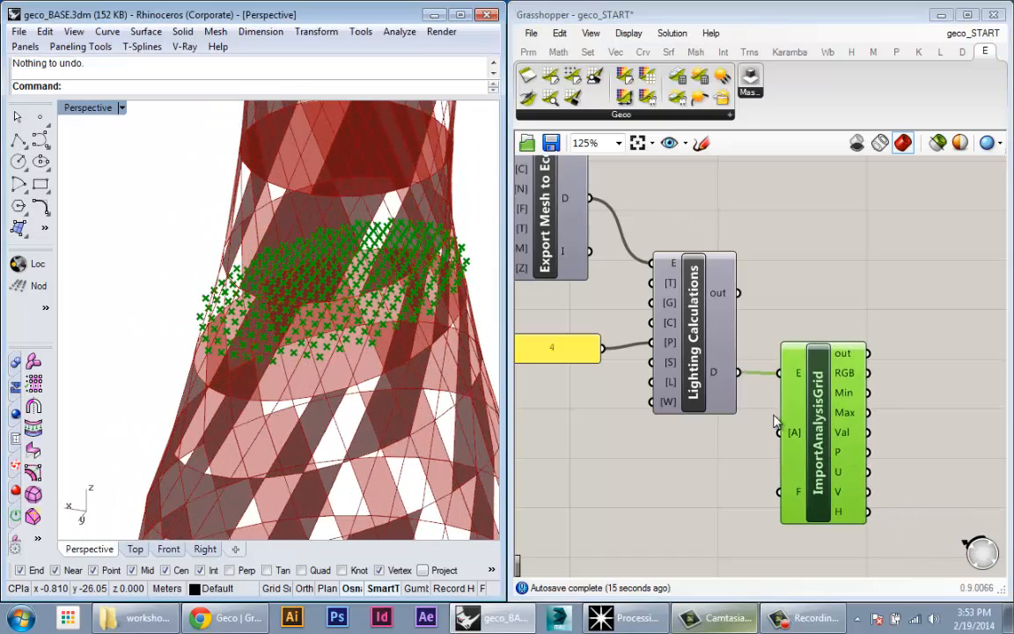
pyautogui.moveTo(767, 418); pyautogui.dragTo(707, 380, button='right')
pyautogui.moveTo(777, 387); pyautogui.dragTo(788, 397)
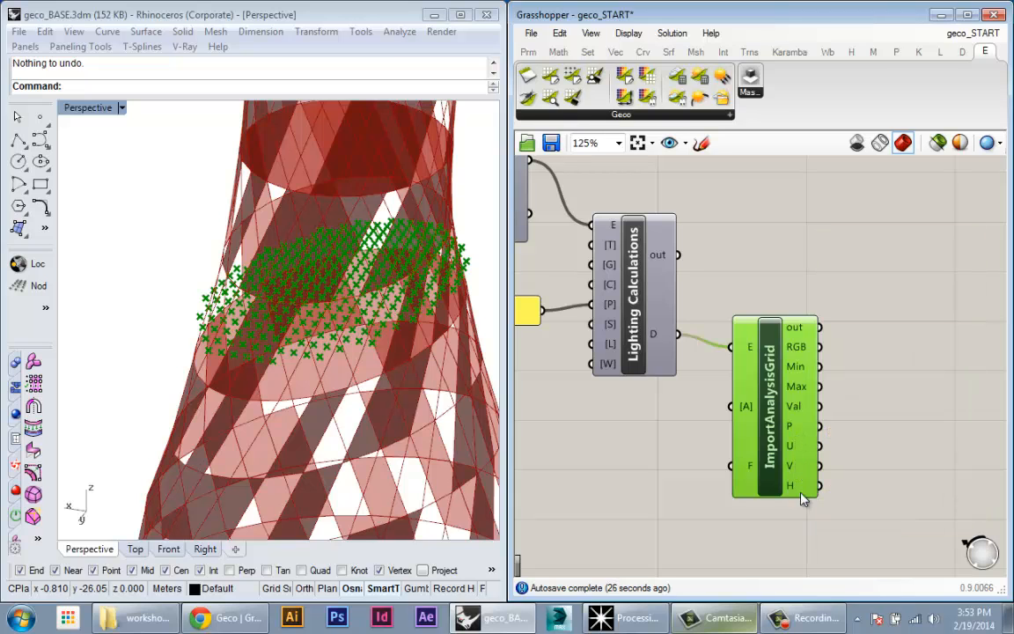
pyautogui.moveTo(766, 468); pyautogui.dragTo(687, 461, button='right')
pyautogui.click(697, 224)
pyautogui.moveTo(697, 369); pyautogui.dragTo(697, 359)
pyautogui.click(686, 226)
pyautogui.click(614, 117)
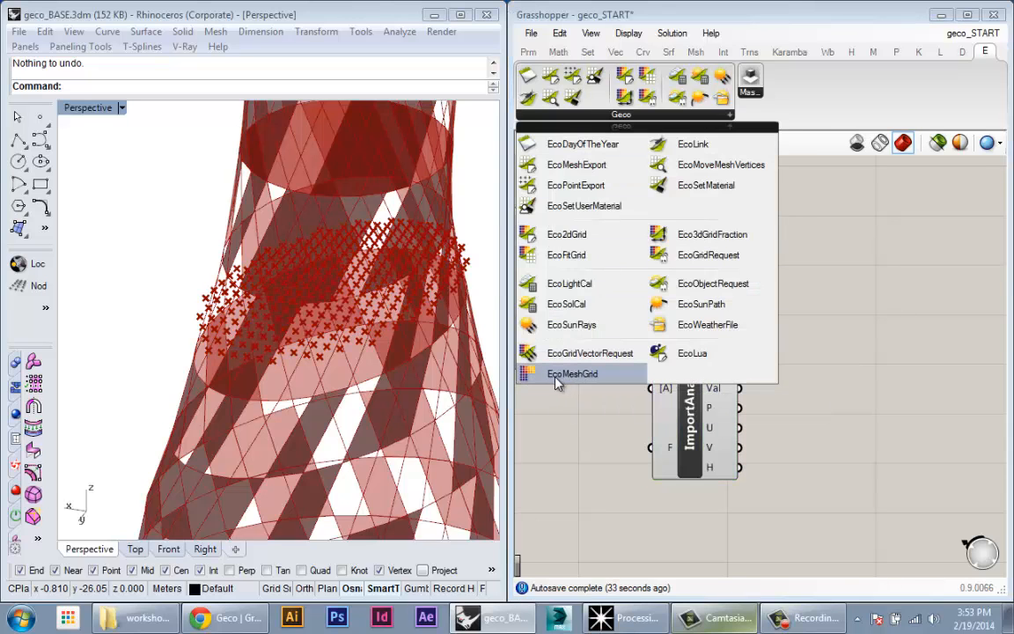
# Step: Add a MeshGrid component and wire ImportAnalysisGrid's P, U and V outputs into it
pyautogui.moveTo(570, 390); pyautogui.dragTo(819, 476)
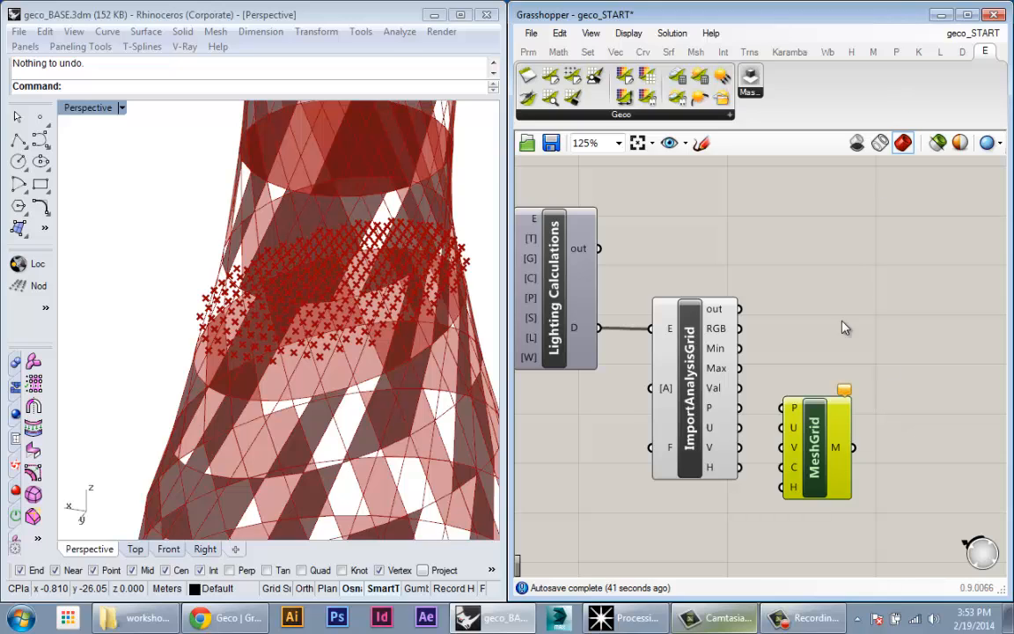
pyautogui.moveTo(821, 421); pyautogui.dragTo(830, 443)
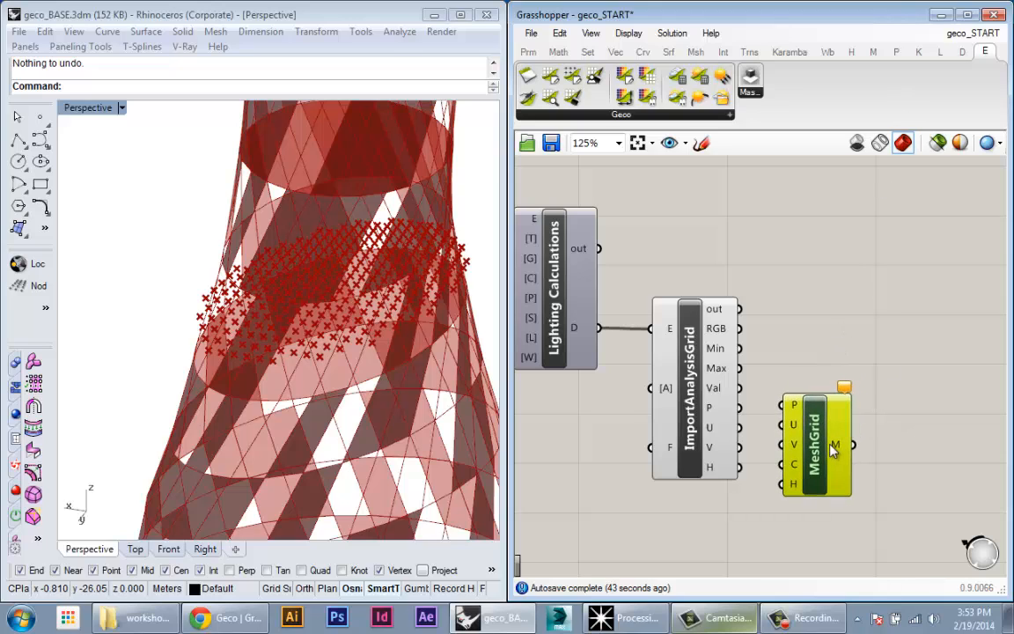
pyautogui.moveTo(741, 409); pyautogui.dragTo(782, 447)
pyautogui.moveTo(714, 417)
pyautogui.moveTo(817, 465); pyautogui.dragTo(738, 467)
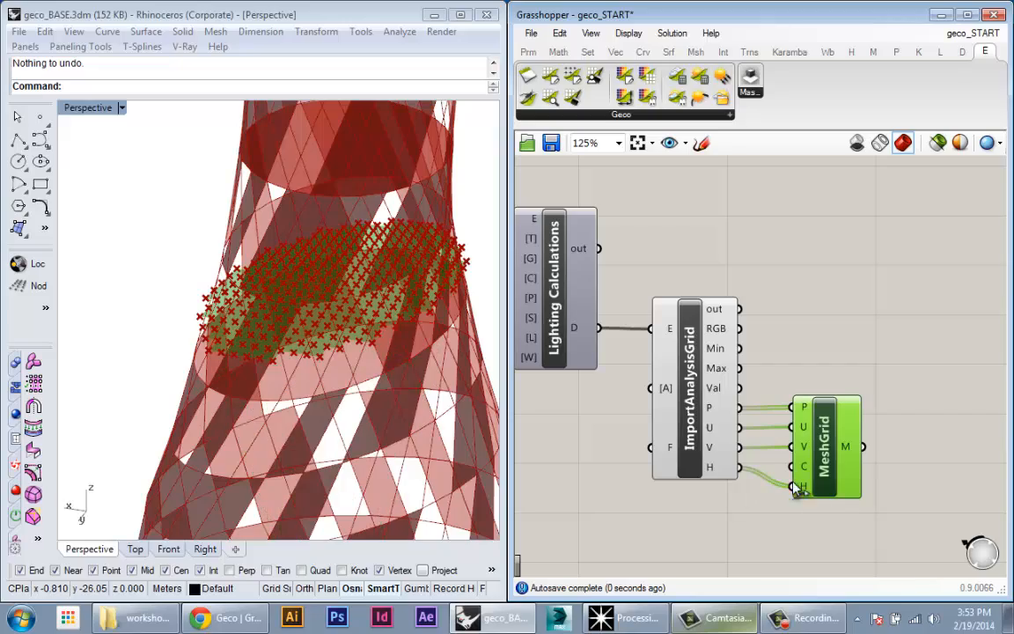
# Step: Wire ImportAnalysisGrid's RGB output into MeshGrid's C input to colour the mesh
pyautogui.moveTo(374, 410); pyautogui.dragTo(352, 413, button='right')
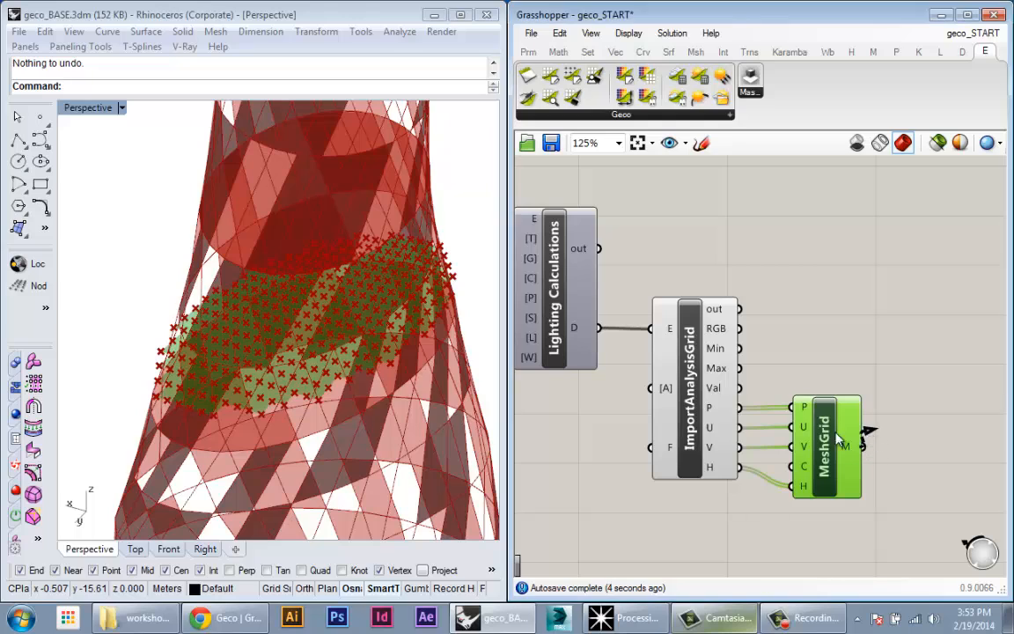
pyautogui.moveTo(823, 442); pyautogui.dragTo(847, 420)
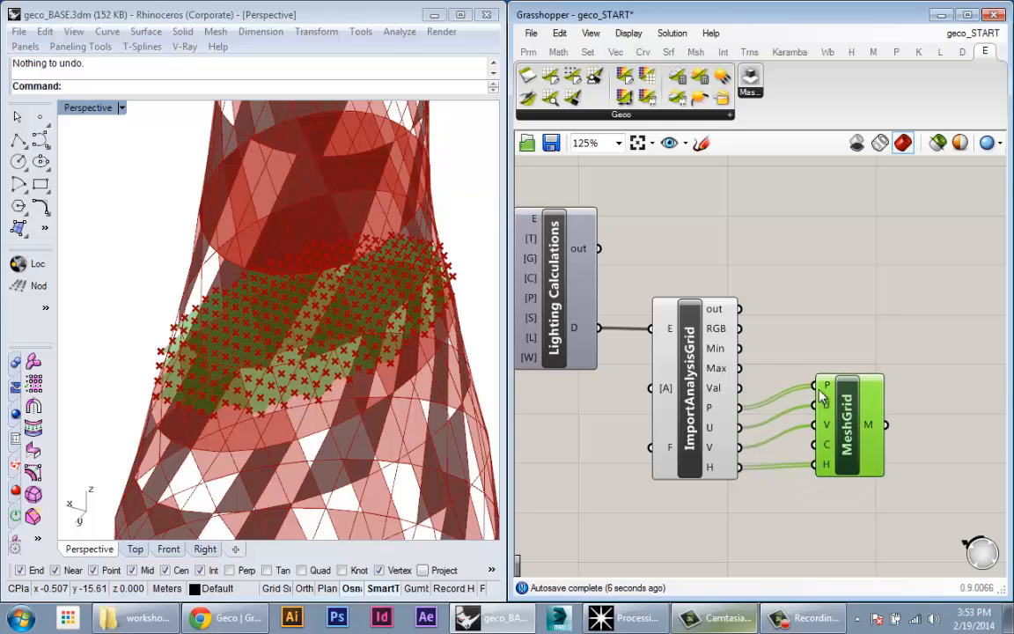
pyautogui.moveTo(746, 331); pyautogui.dragTo(813, 444)
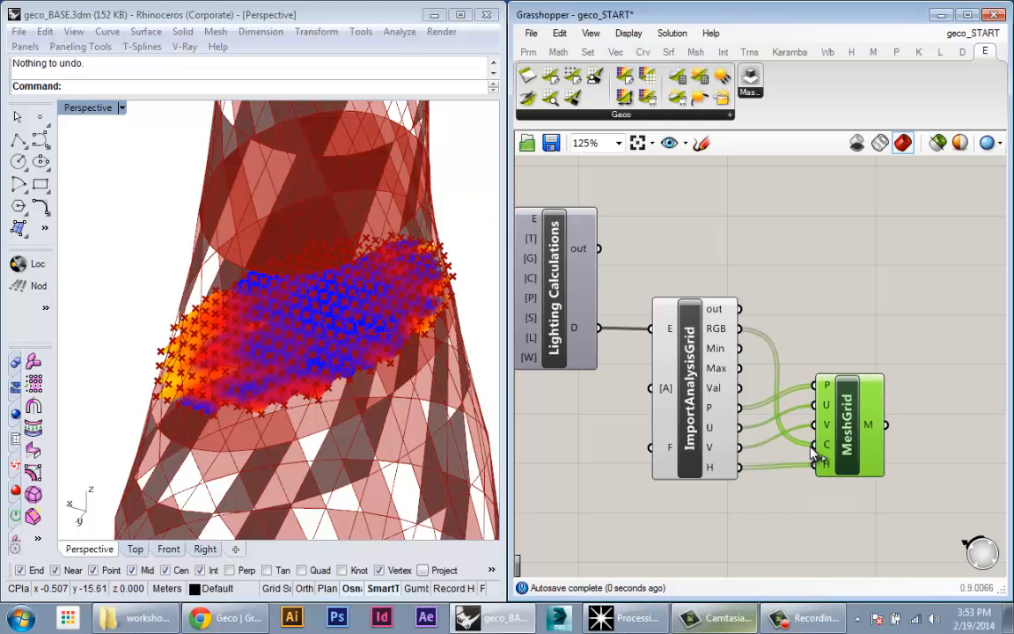
pyautogui.moveTo(414, 374); pyautogui.dragTo(313, 324, button='right')
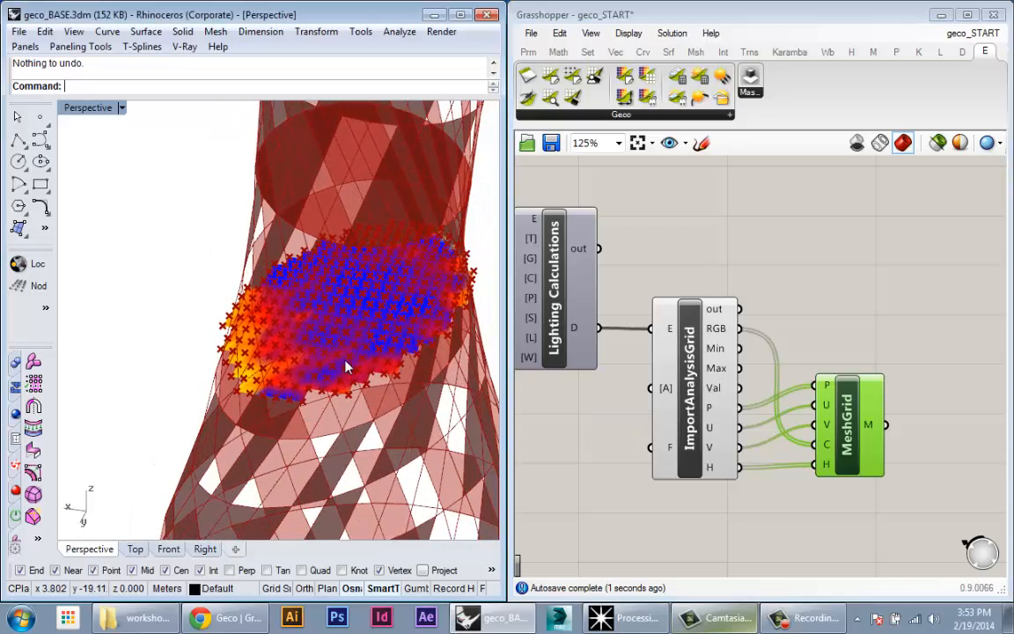
pyautogui.click(715, 266)
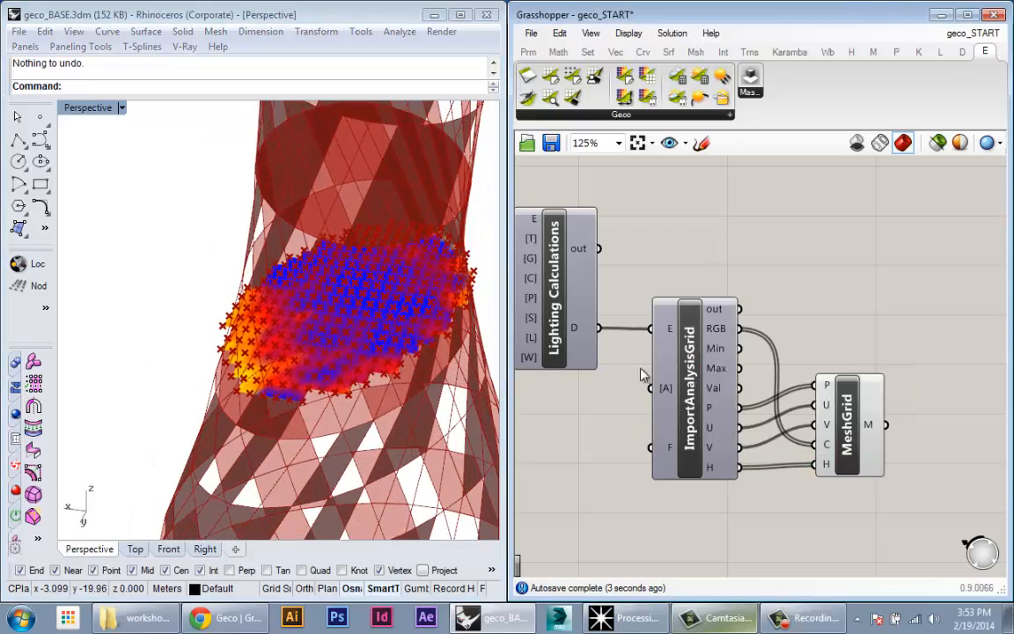
# Step: Orbit the coloured vase mesh, nudge MeshGrid, and bring up Ecotect's daylight analysis
pyautogui.moveTo(215, 334); pyautogui.dragTo(193, 389, button='right')
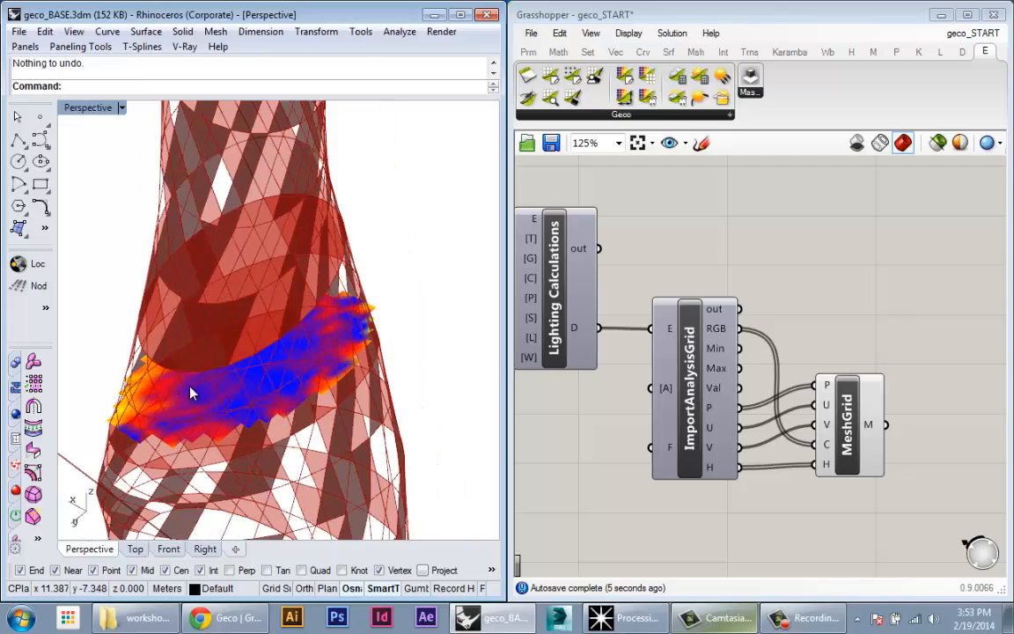
pyautogui.moveTo(868, 463); pyautogui.dragTo(884, 452)
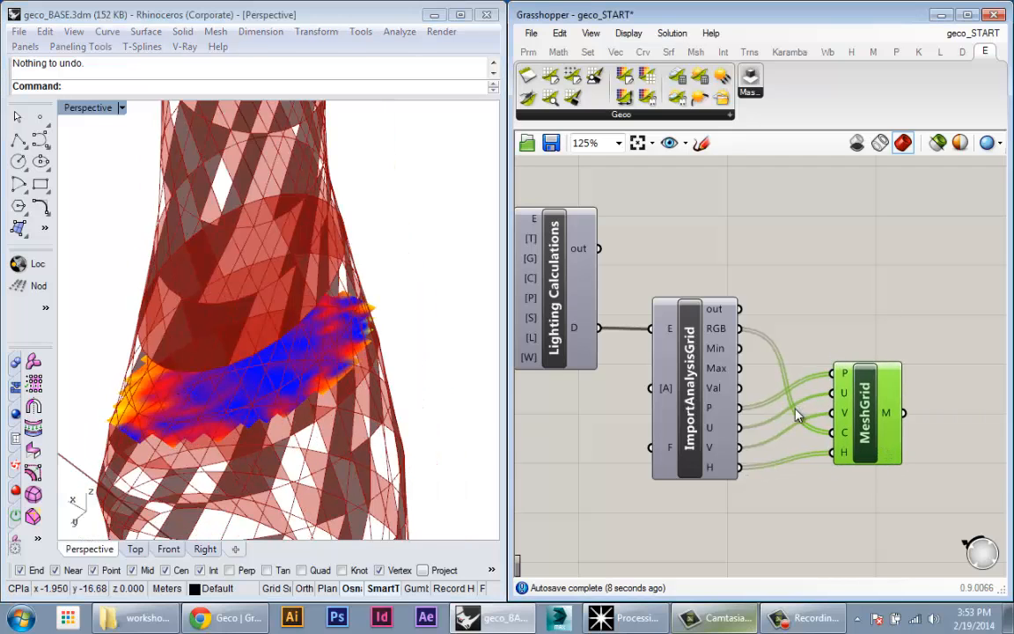
pyautogui.moveTo(843, 435)
pyautogui.moveTo(844, 352); pyautogui.dragTo(835, 343, button='right')
pyautogui.moveTo(837, 436)
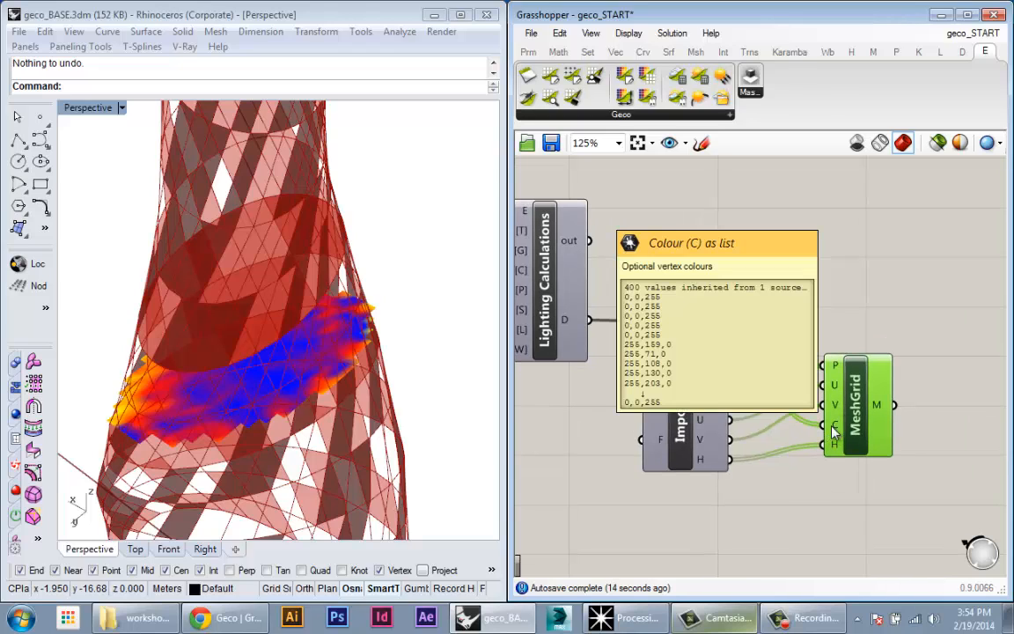
pyautogui.moveTo(713, 327)
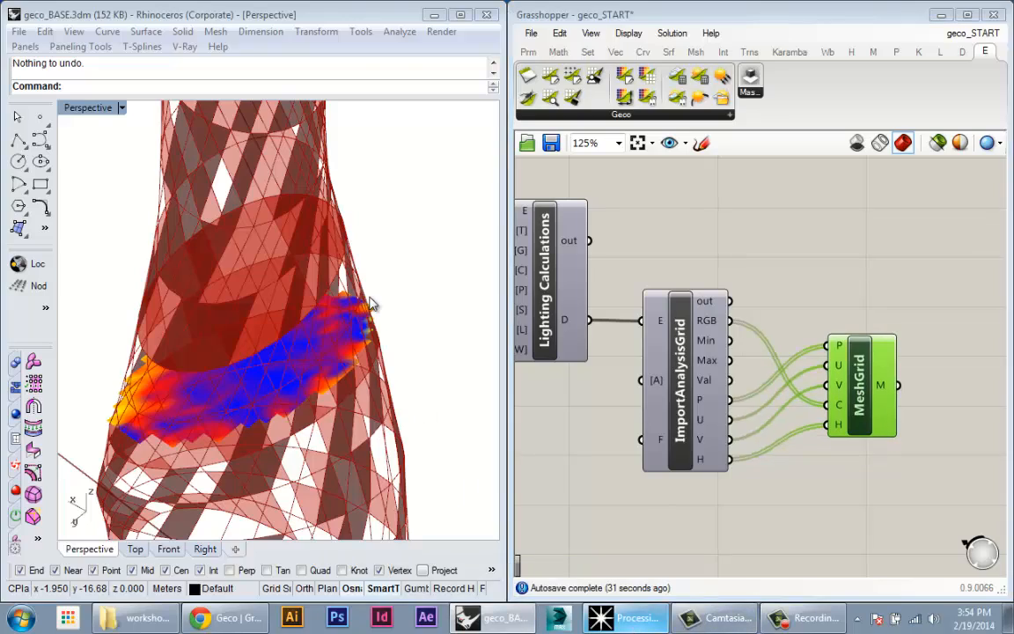
pyautogui.click(626, 617)
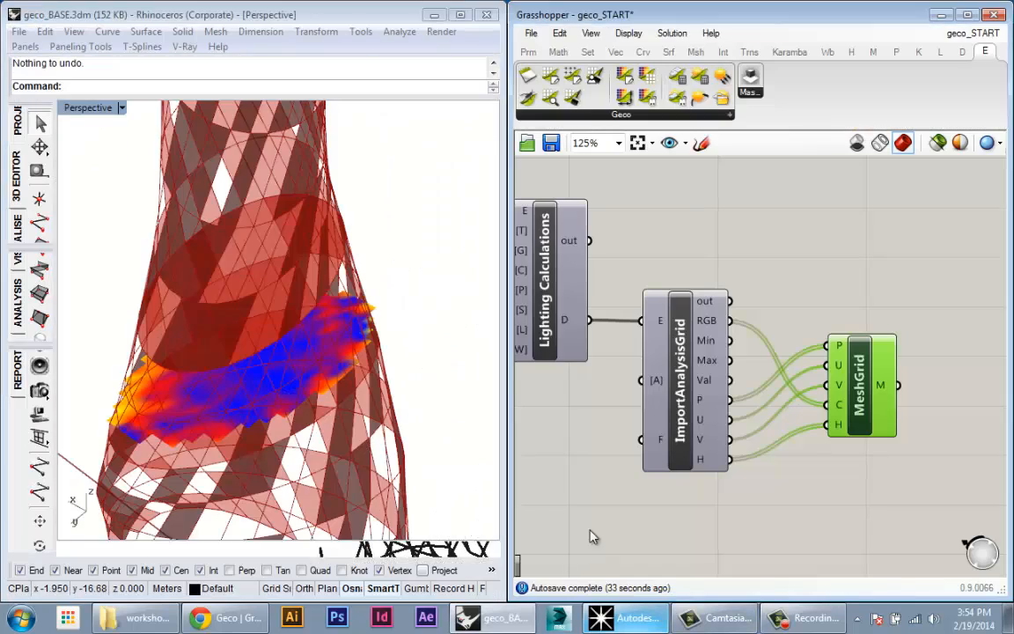
# Step: Orbit the vase and analysis mesh, then survey the whole Grasshopper definition
pyautogui.moveTo(408, 403); pyautogui.dragTo(221, 319, button='right')
pyautogui.scroll(-2, 224, 317)
pyautogui.moveTo(582, 300); pyautogui.dragTo(983, 366, button='right')
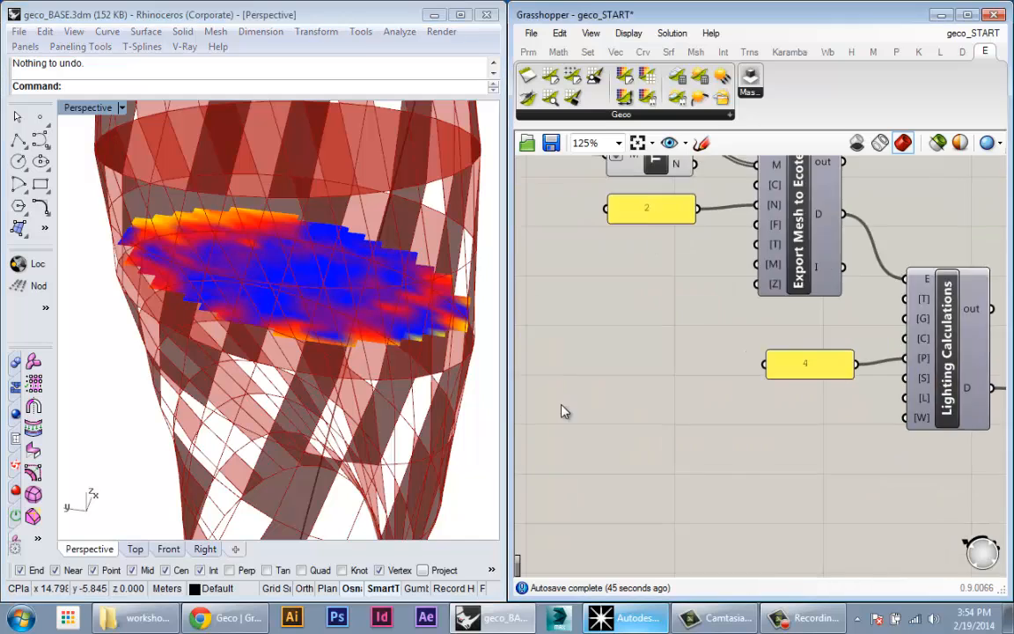
pyautogui.scroll(-3, 562, 406)
pyautogui.moveTo(742, 315); pyautogui.dragTo(835, 406, button='right')
pyautogui.click(790, 296)
pyautogui.scroll(-3, 790, 299)
pyautogui.moveTo(805, 349); pyautogui.dragTo(843, 394, button='right')
pyautogui.scroll(4, 670, 330)
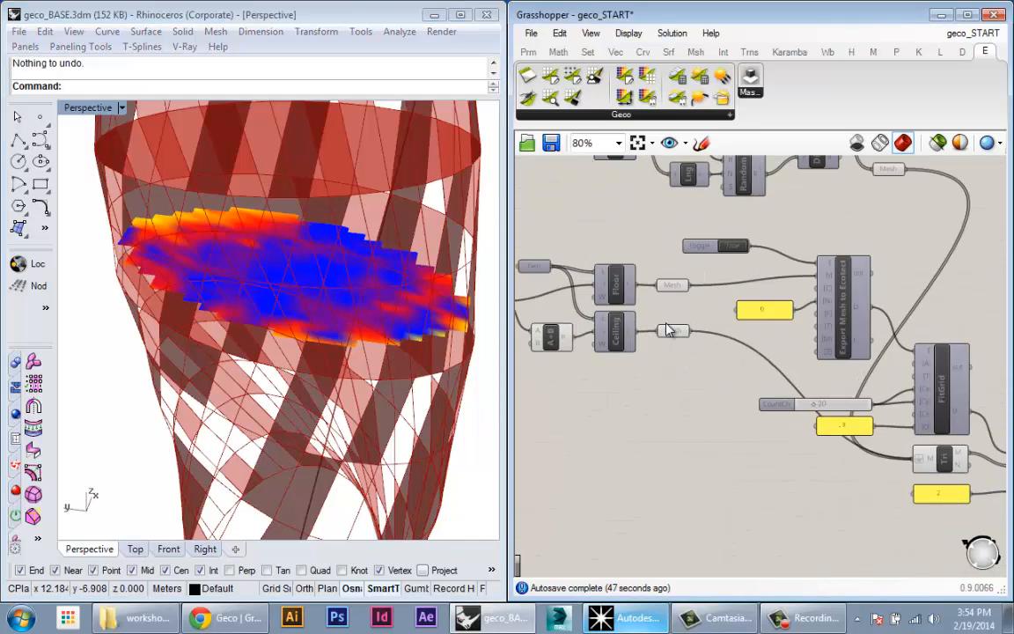
pyautogui.scroll(-3, 670, 330)
pyautogui.moveTo(658, 295); pyautogui.dragTo(561, 175, button='right')
pyautogui.scroll(3, 640, 191)
pyautogui.moveTo(608, 202); pyautogui.dragTo(732, 275, button='right')
pyautogui.scroll(-2, 616, 255)
# Step: Set the Ecotect mesh export Toggle to False
pyautogui.moveTo(431, 338); pyautogui.dragTo(345, 346, button='right')
pyautogui.scroll(-4, 369, 333)
pyautogui.scroll(3, 325, 378)
pyautogui.moveTo(345, 346); pyautogui.dragTo(355, 382, button='right')
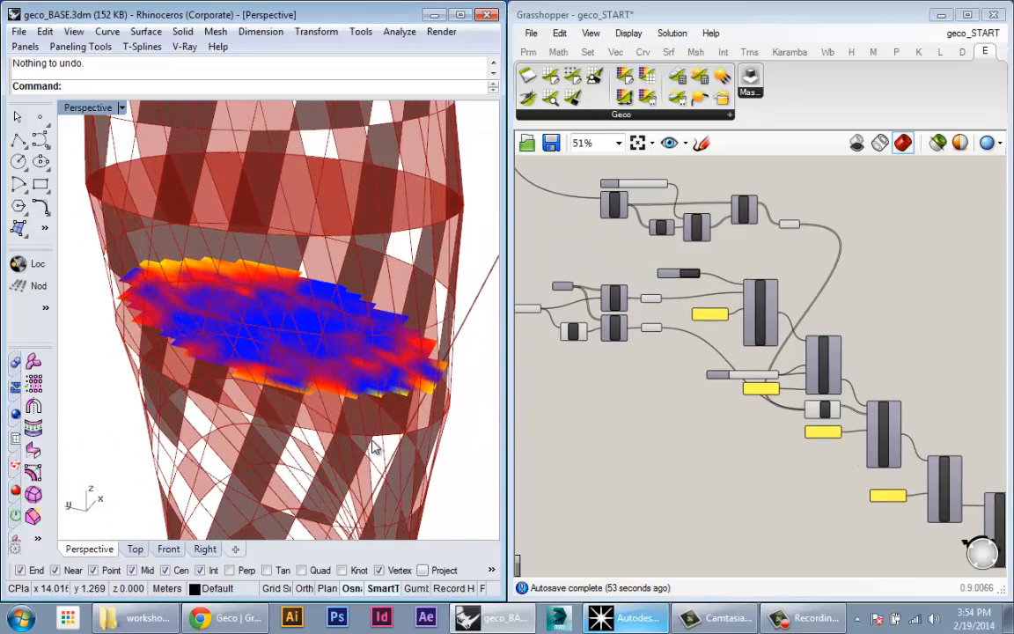
pyautogui.moveTo(374, 446)
pyautogui.keyDown('shift'); pyautogui.mouseDown(button='right')
pyautogui.moveTo(369, 422)
pyautogui.moveTo(361, 436)
pyautogui.mouseUp(button='right'); pyautogui.keyUp('shift')
pyautogui.moveTo(362, 436); pyautogui.dragTo(345, 448, button='right')
pyautogui.moveTo(562, 424); pyautogui.dragTo(634, 450, button='right')
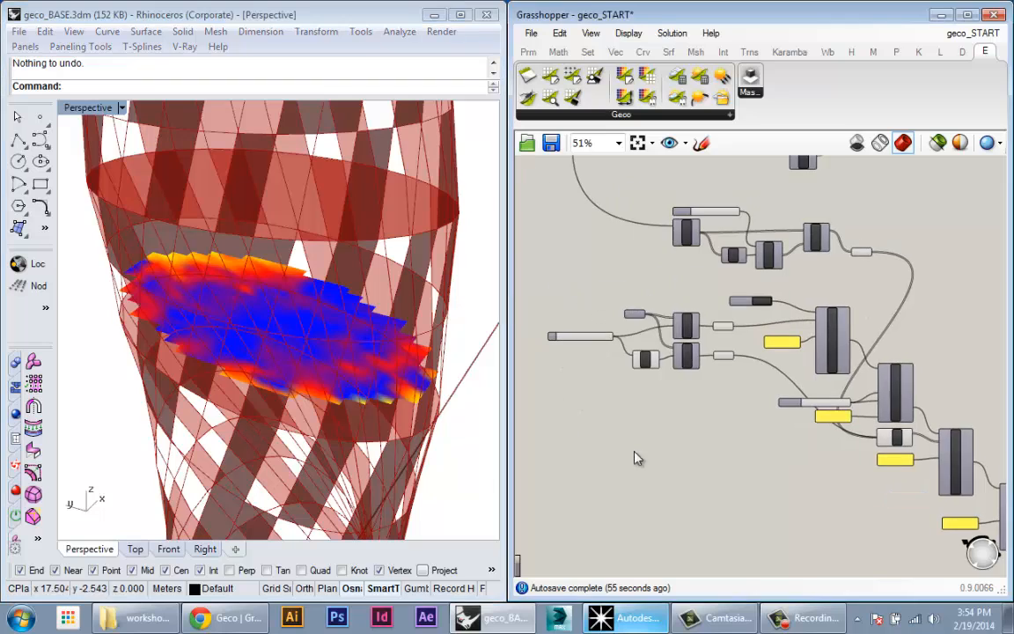
pyautogui.scroll(4, 837, 242)
pyautogui.scroll(-3, 836, 261)
pyautogui.moveTo(815, 315)
pyautogui.mouseDown(button='right')
pyautogui.moveTo(789, 392)
pyautogui.moveTo(812, 305)
pyautogui.mouseUp(button='right')
pyautogui.scroll(2, 750, 349)
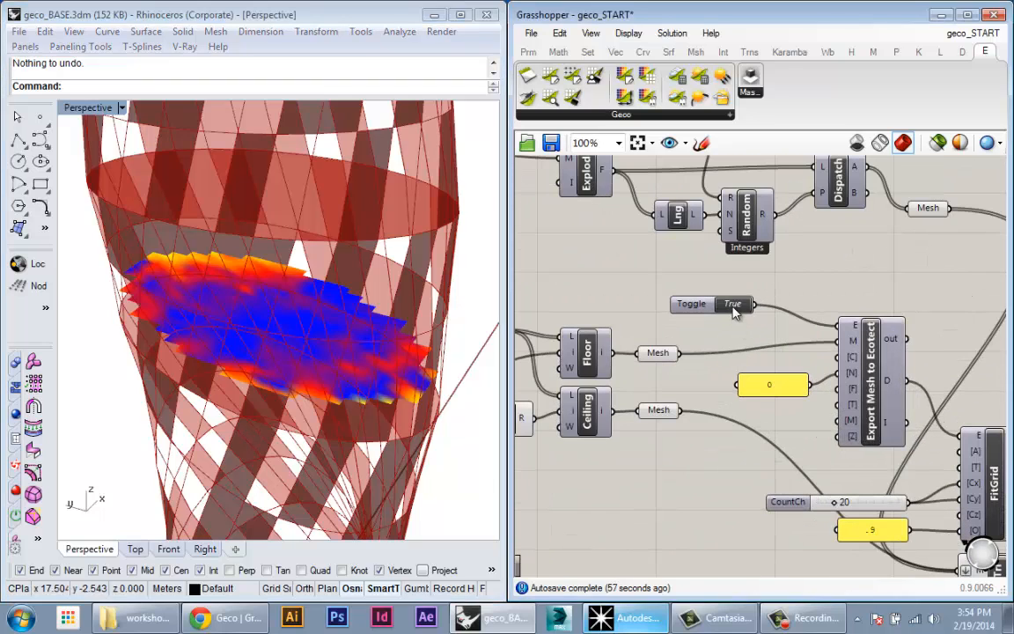
pyautogui.doubleClick(733, 308)
# Step: Set the Range slider to 1.8 to regenerate the vase's openings
pyautogui.scroll(-3, 695, 384)
pyautogui.moveTo(601, 302); pyautogui.dragTo(669, 354, button='right')
pyautogui.scroll(5, 730, 262)
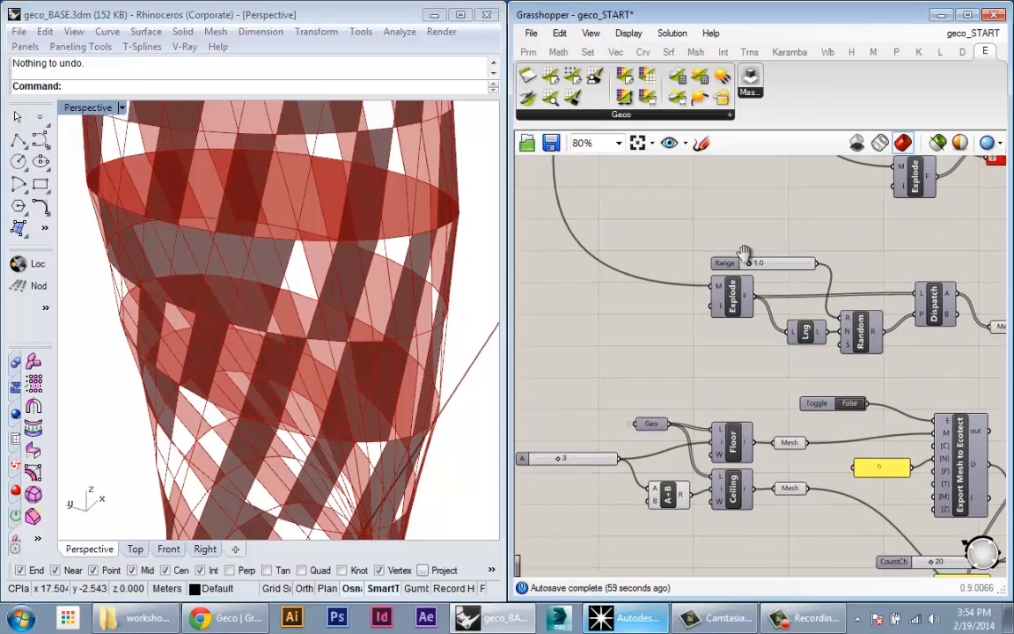
pyautogui.moveTo(730, 263); pyautogui.dragTo(806, 267)
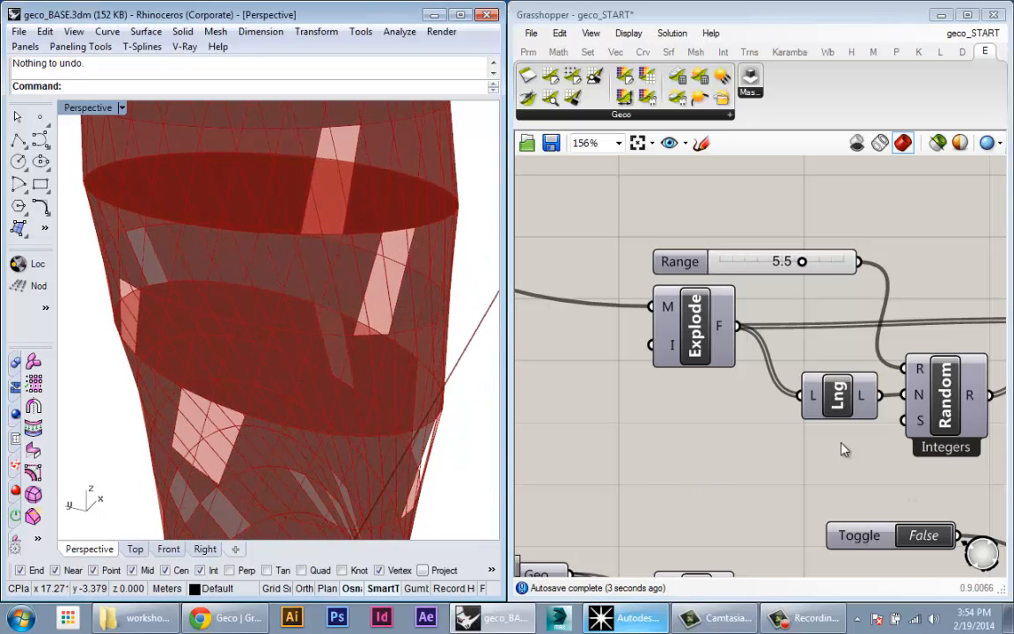
pyautogui.scroll(-2, 752, 399)
pyautogui.moveTo(790, 464); pyautogui.dragTo(699, 342, button='right')
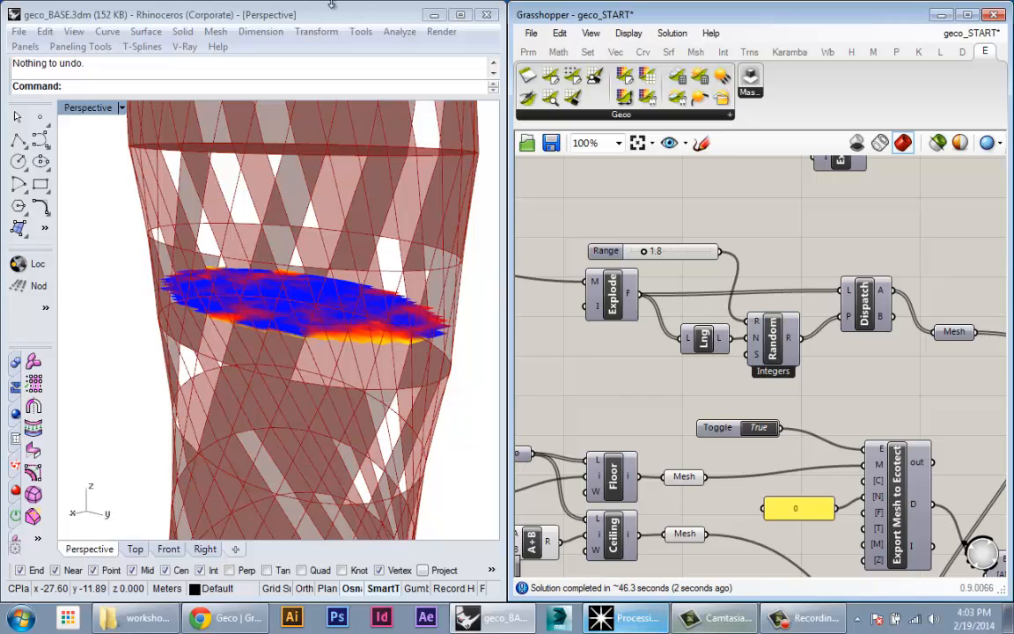
# Step: Orbit the Perspective view to inspect the recalculated daylight-colour mesh inside the vase
pyautogui.moveTo(203, 324); pyautogui.dragTo(364, 385, button='right')
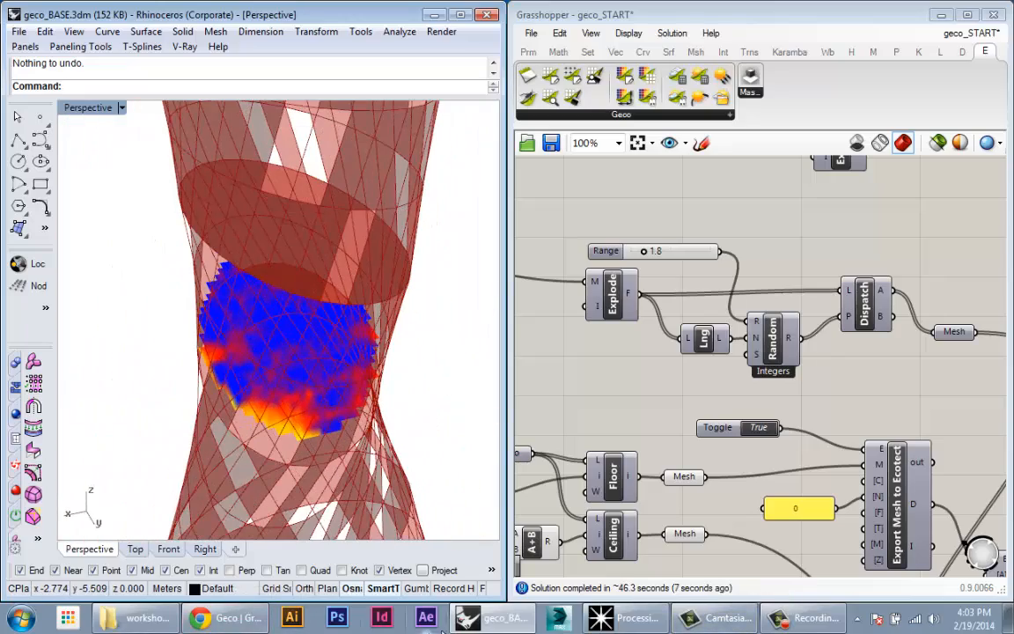
pyautogui.moveTo(361, 368); pyautogui.dragTo(389, 374, button='right')
pyautogui.moveTo(432, 421); pyautogui.dragTo(340, 355, button='right')
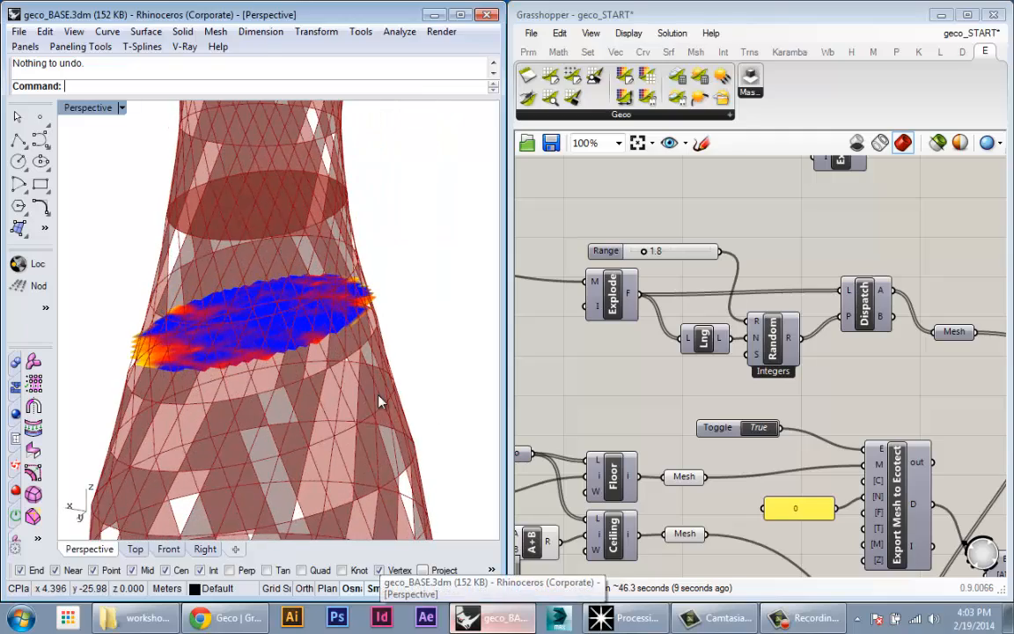